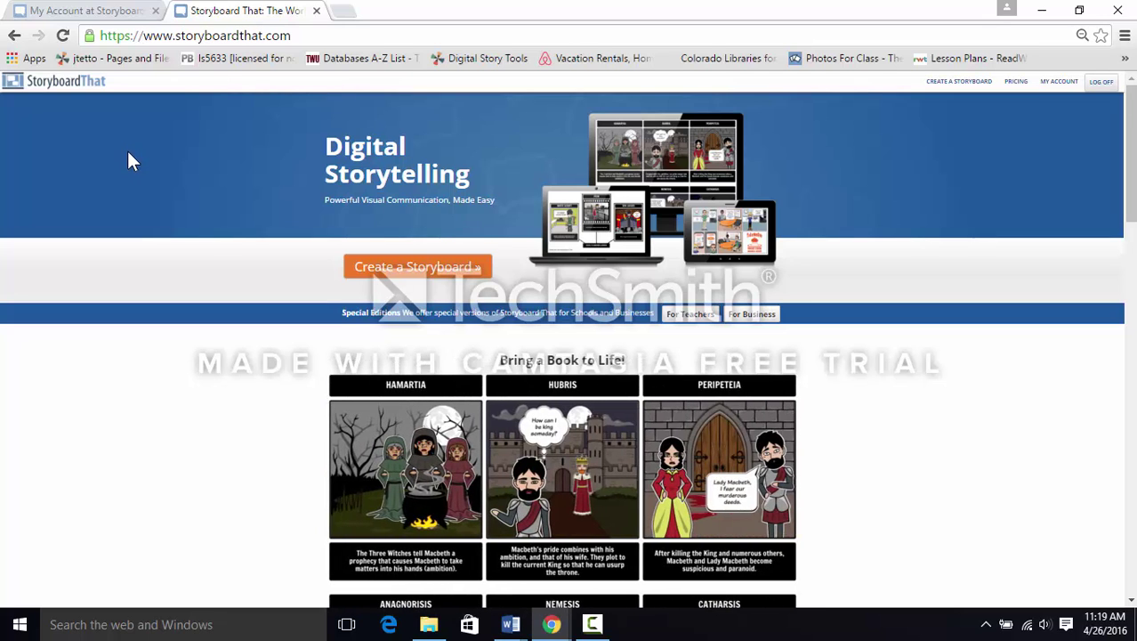
Go to the account page and scroll to the saved Narrative Diagram storyboard
{"action": "left_click", "coordinate": [68, 18]}
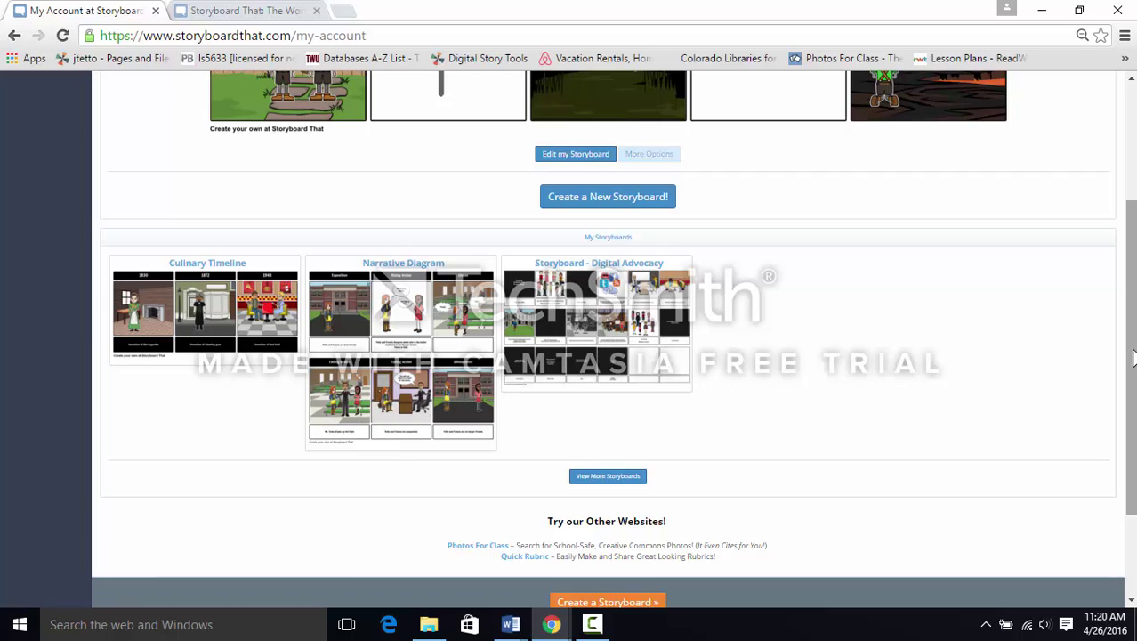
{"action": "left_click_drag", "start_coordinate": [1133, 357], "coordinate": [1133, 265]}
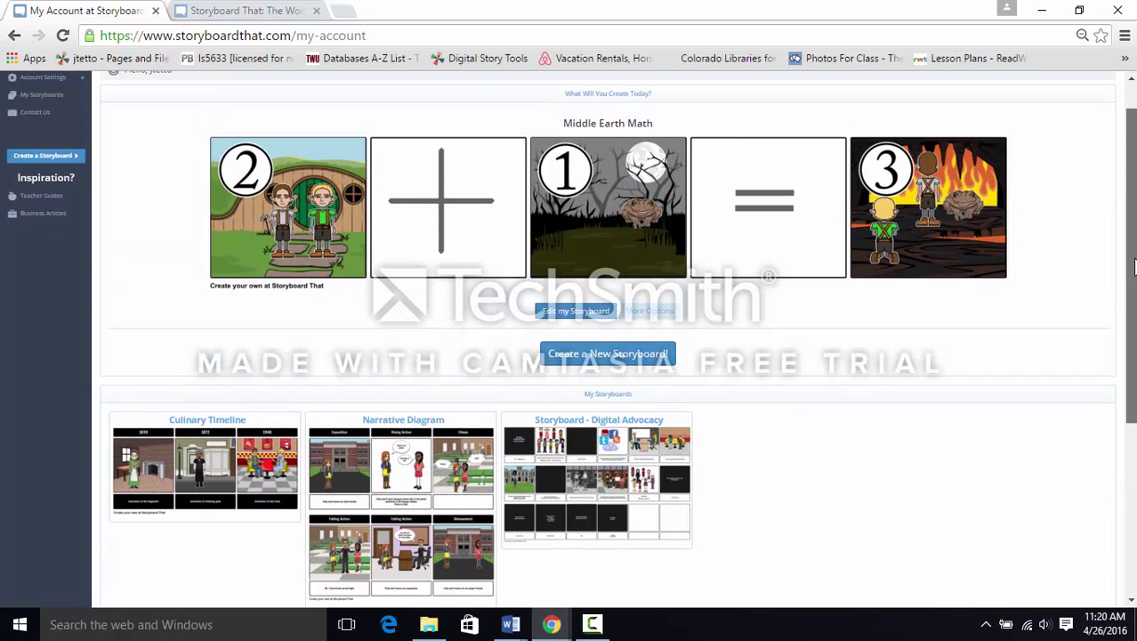
{"action": "left_click_drag", "start_coordinate": [1133, 265], "coordinate": [1119, 343]}
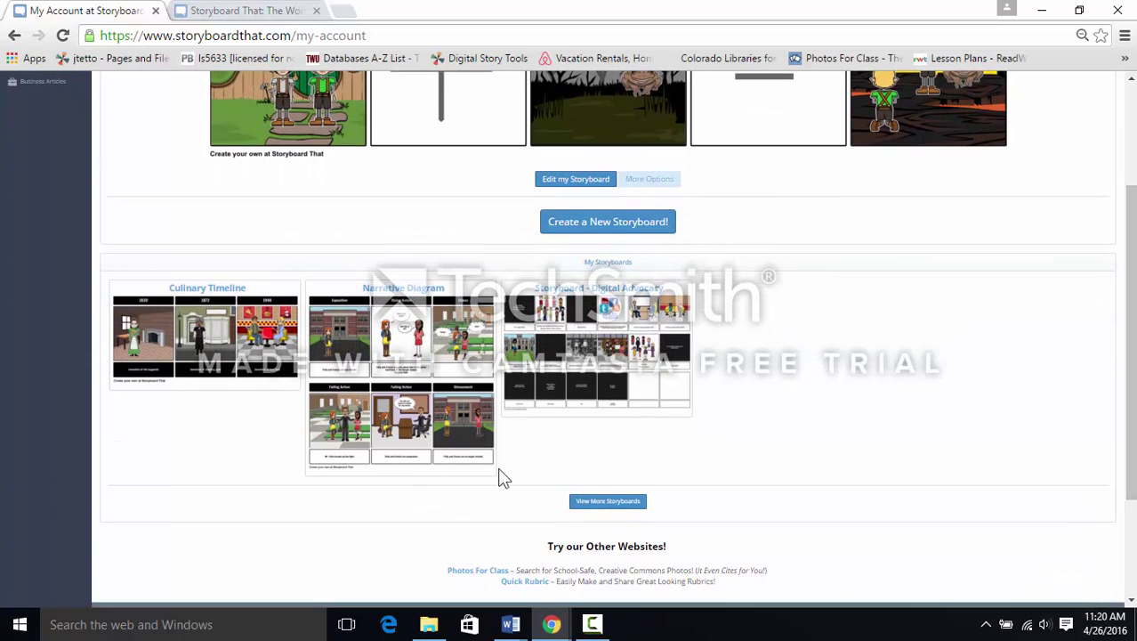
Open the Narrative Diagram storyboard and launch it in the Storyboard Creator with Edit
{"action": "left_click", "coordinate": [418, 408]}
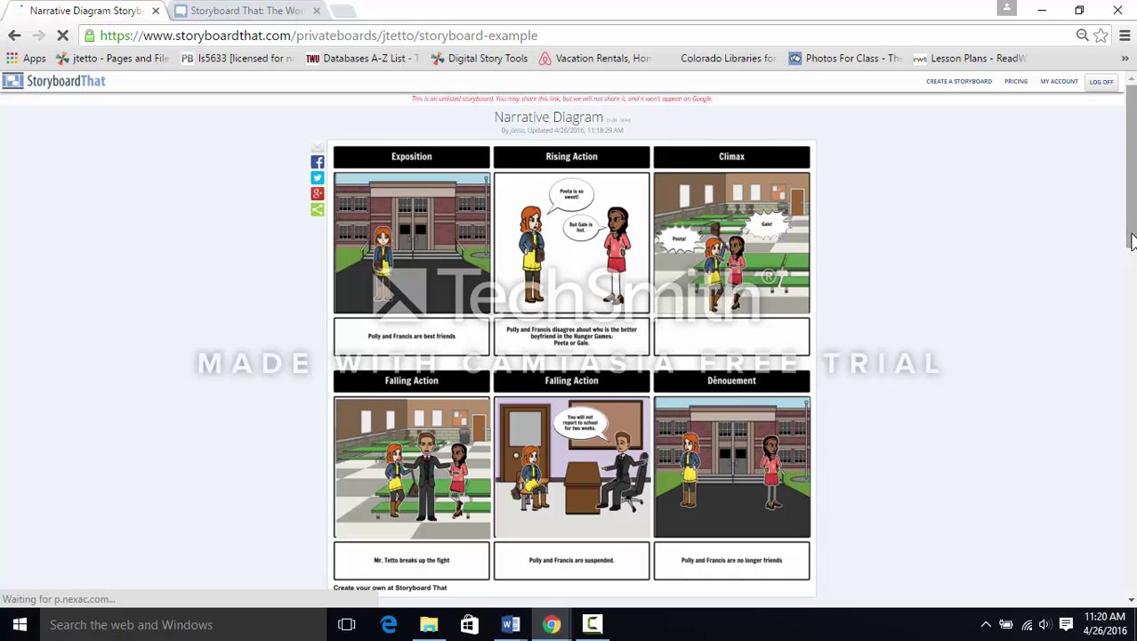
{"action": "scroll", "coordinate": [1000, 336], "scroll_direction": "down", "scroll_amount": 3}
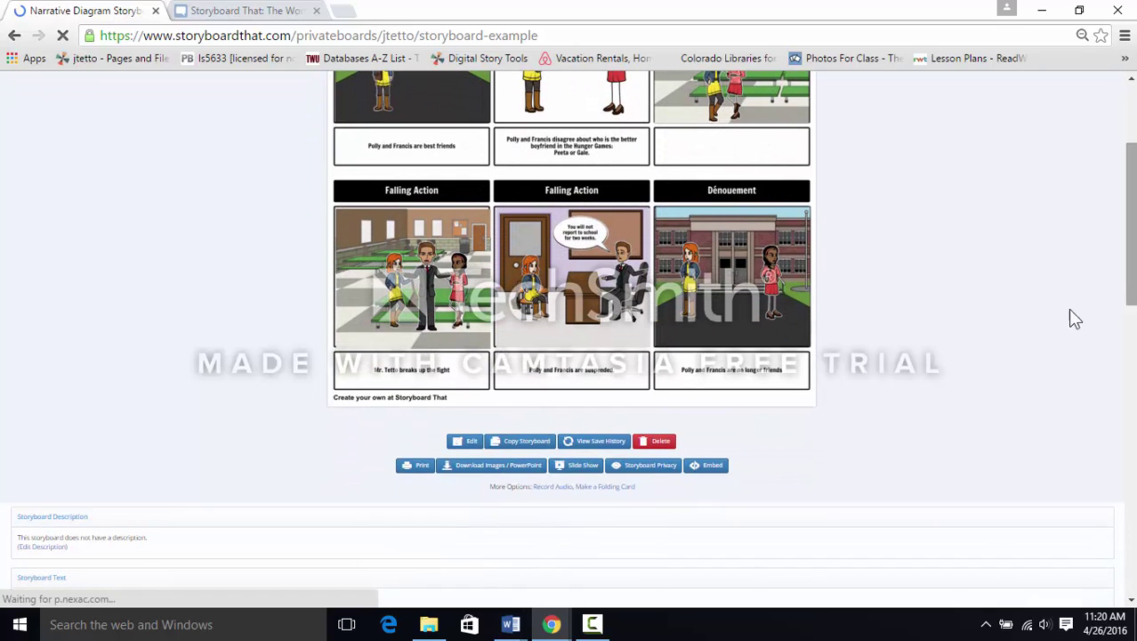
{"action": "left_click", "coordinate": [463, 444]}
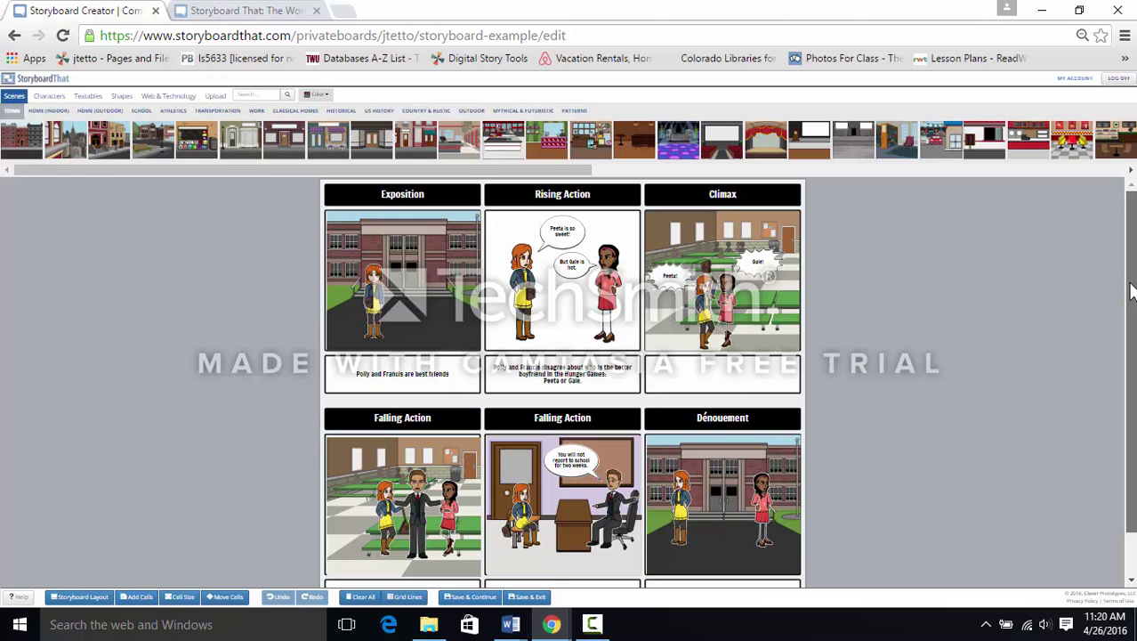
{"action": "mouse_move", "coordinate": [1131, 292]}
{"action": "left_mouse_down"}
{"action": "mouse_move", "coordinate": [1131, 327]}
{"action": "mouse_move", "coordinate": [1128, 289]}
{"action": "left_mouse_up"}
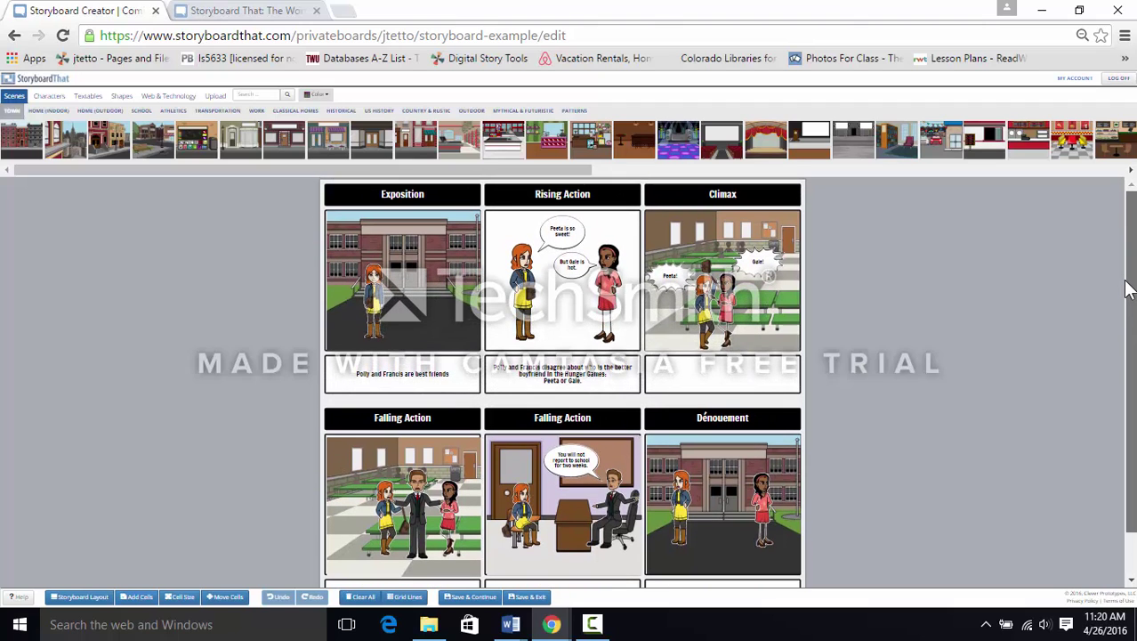
Place a Teens character in the Exposition cell with black hair and darker skin
{"action": "left_click", "coordinate": [50, 97]}
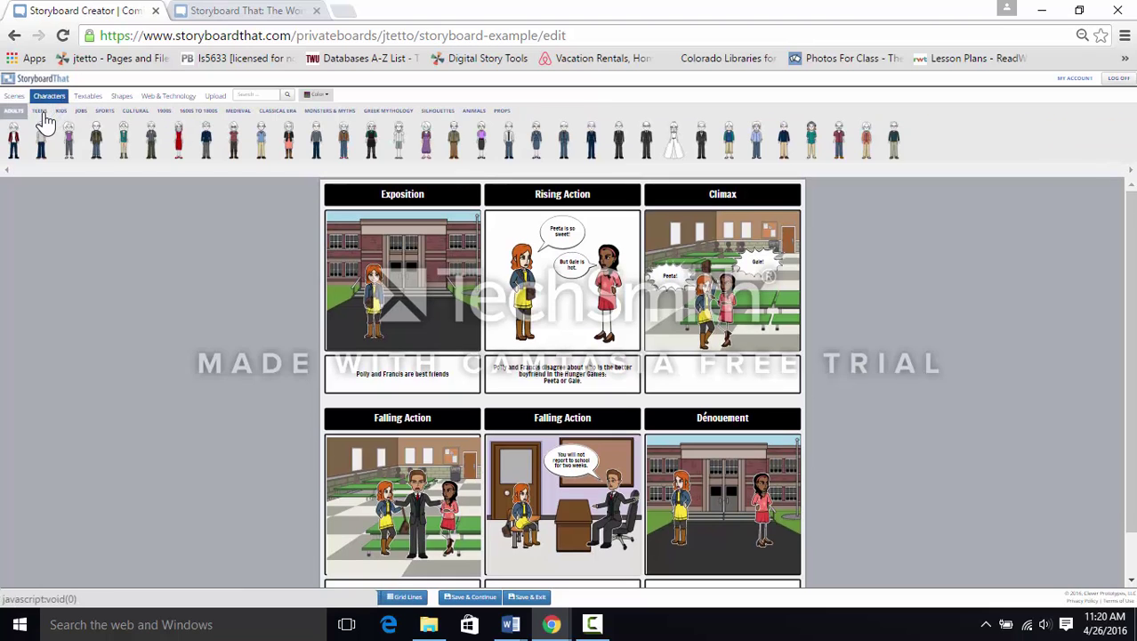
{"action": "left_click", "coordinate": [40, 111]}
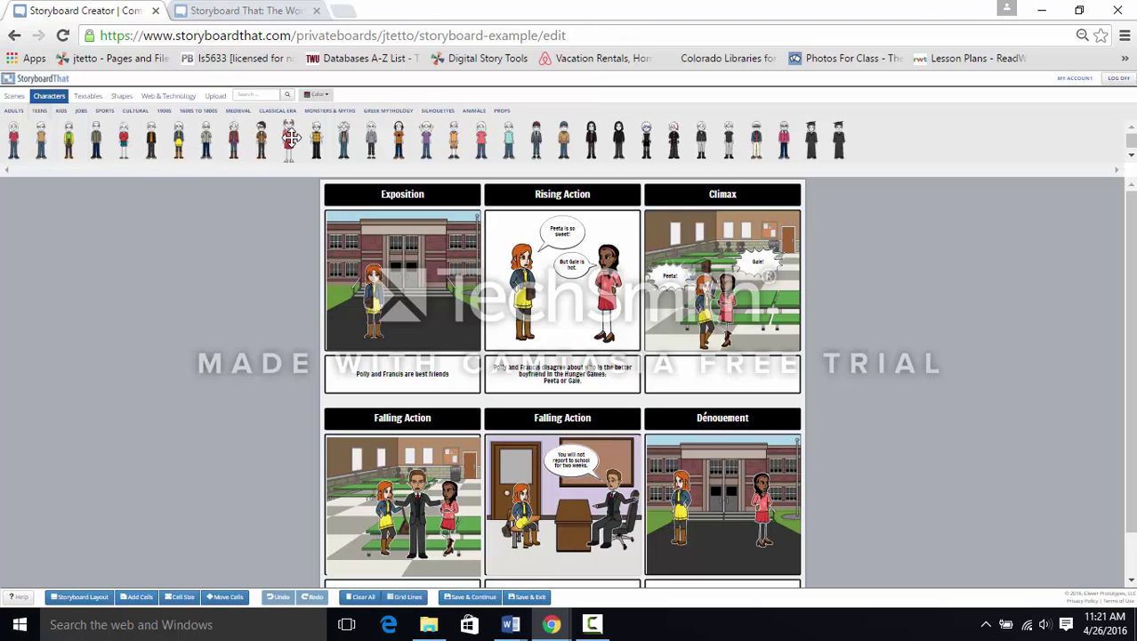
{"action": "left_click_drag", "start_coordinate": [291, 138], "coordinate": [425, 297]}
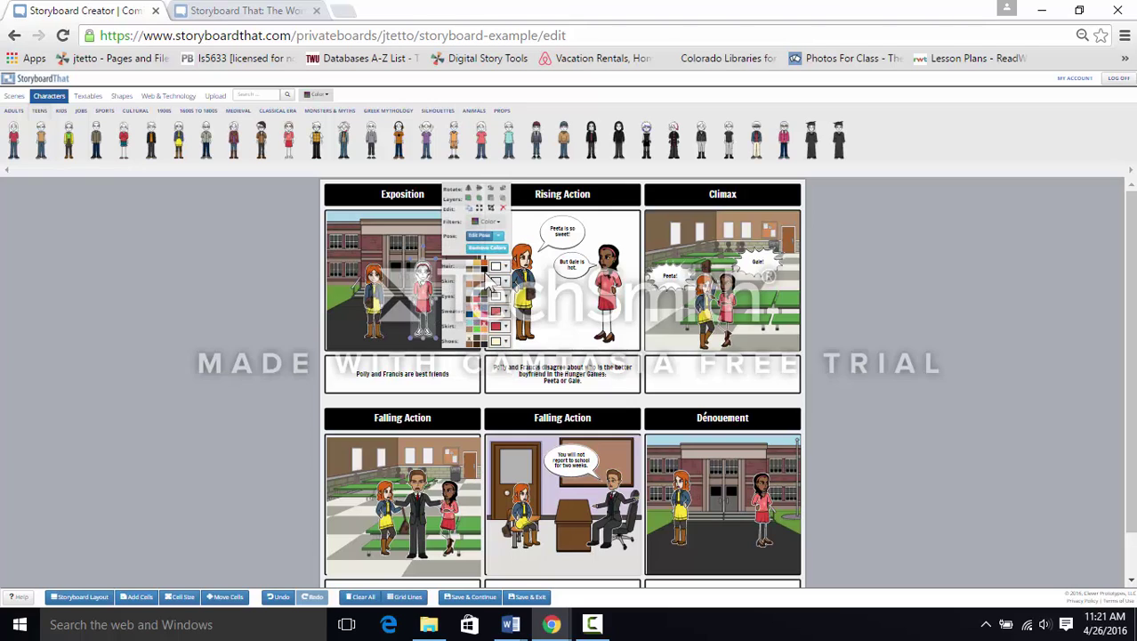
{"action": "left_click", "coordinate": [487, 280]}
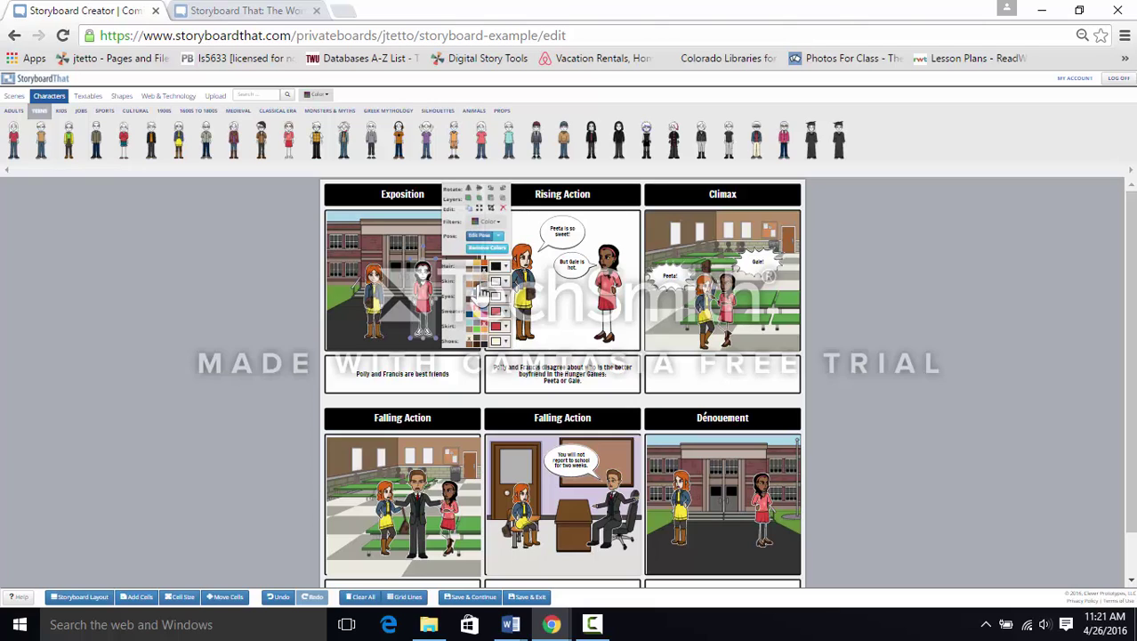
{"action": "left_click", "coordinate": [481, 291]}
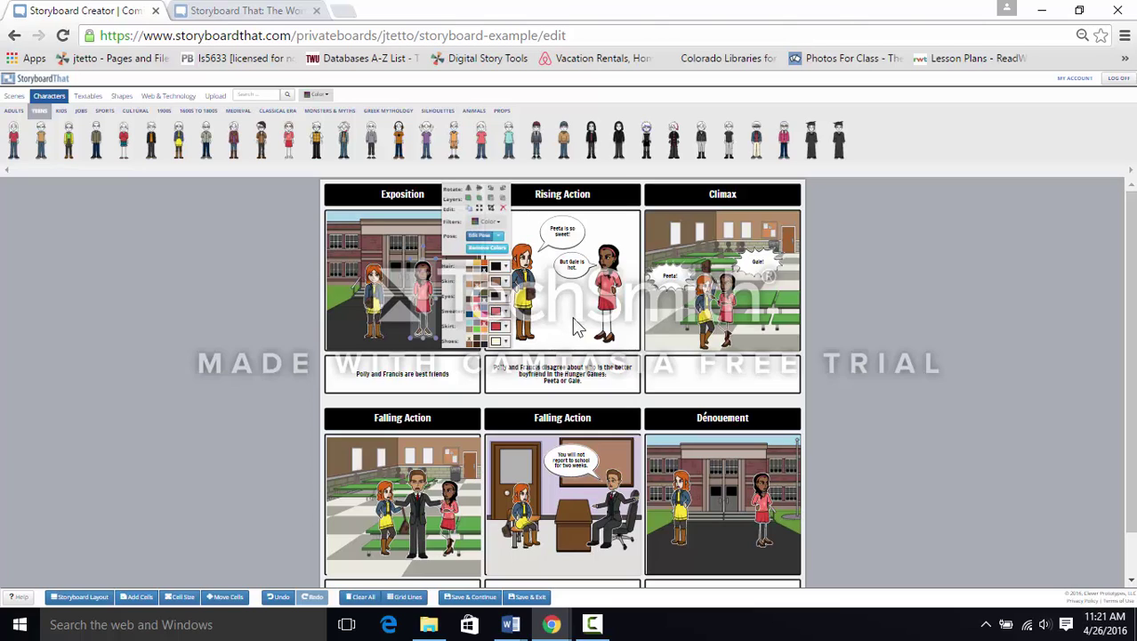
{"action": "left_click", "coordinate": [867, 328]}
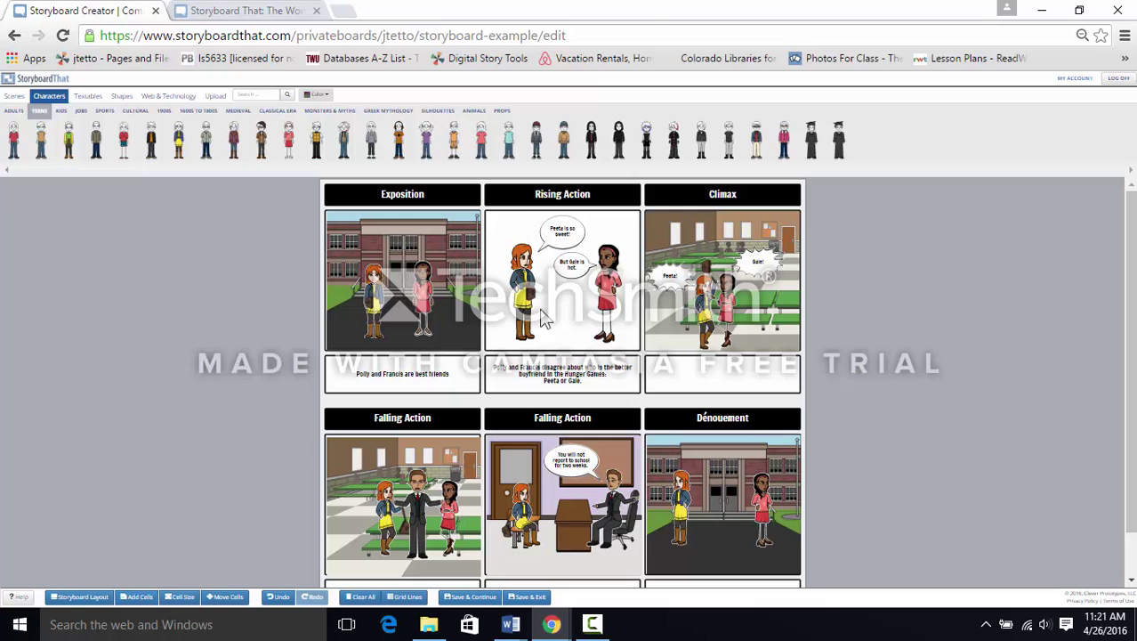
Set the School lockers hallway scene as the Rising Action cell's background
{"action": "left_click", "coordinate": [15, 98]}
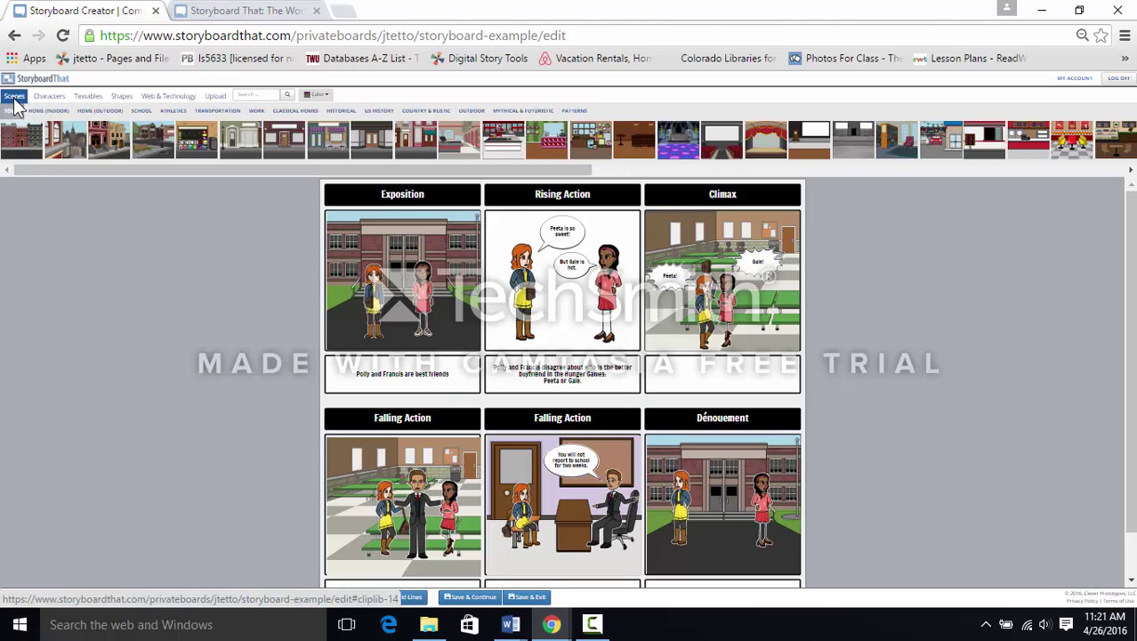
{"action": "left_click", "coordinate": [143, 111]}
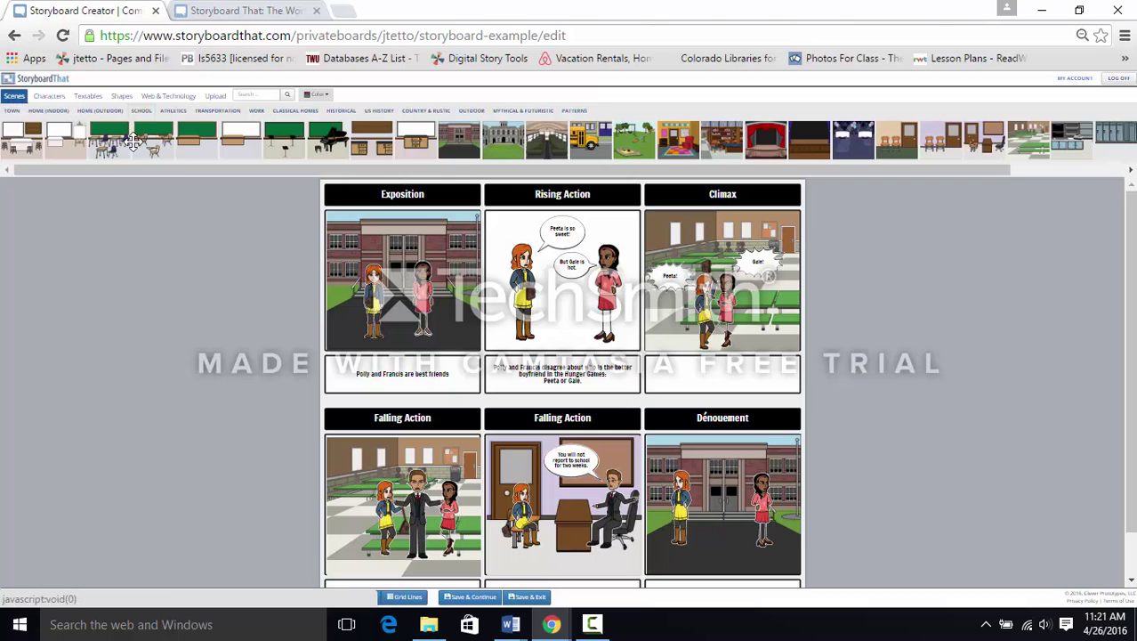
{"action": "left_click_drag", "start_coordinate": [139, 169], "coordinate": [260, 176]}
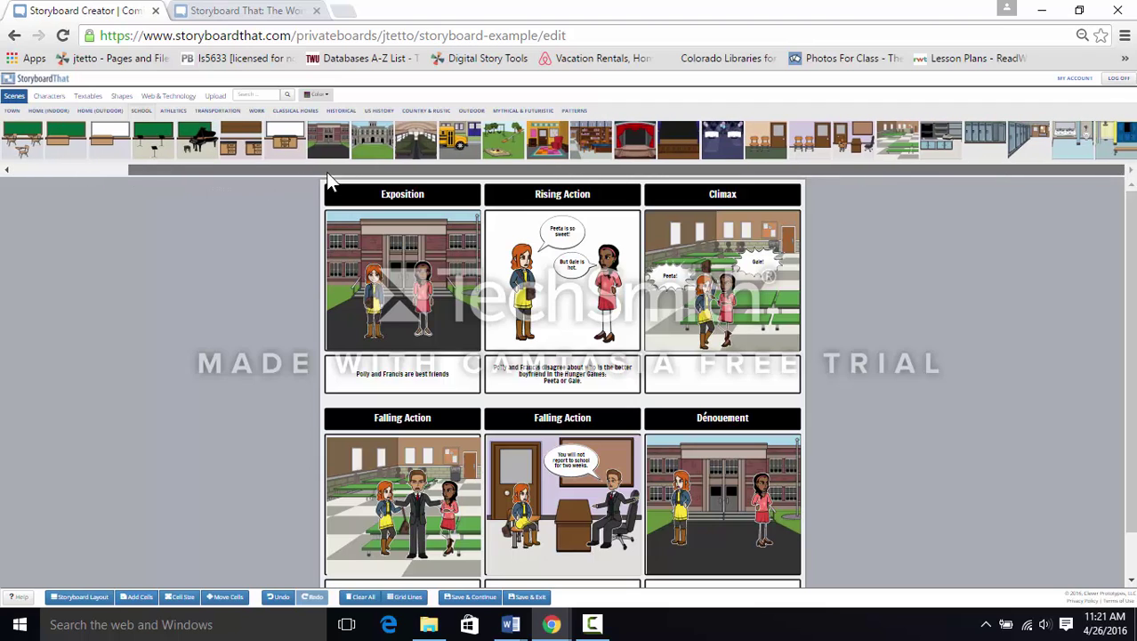
{"action": "left_click_drag", "start_coordinate": [332, 173], "coordinate": [348, 173]}
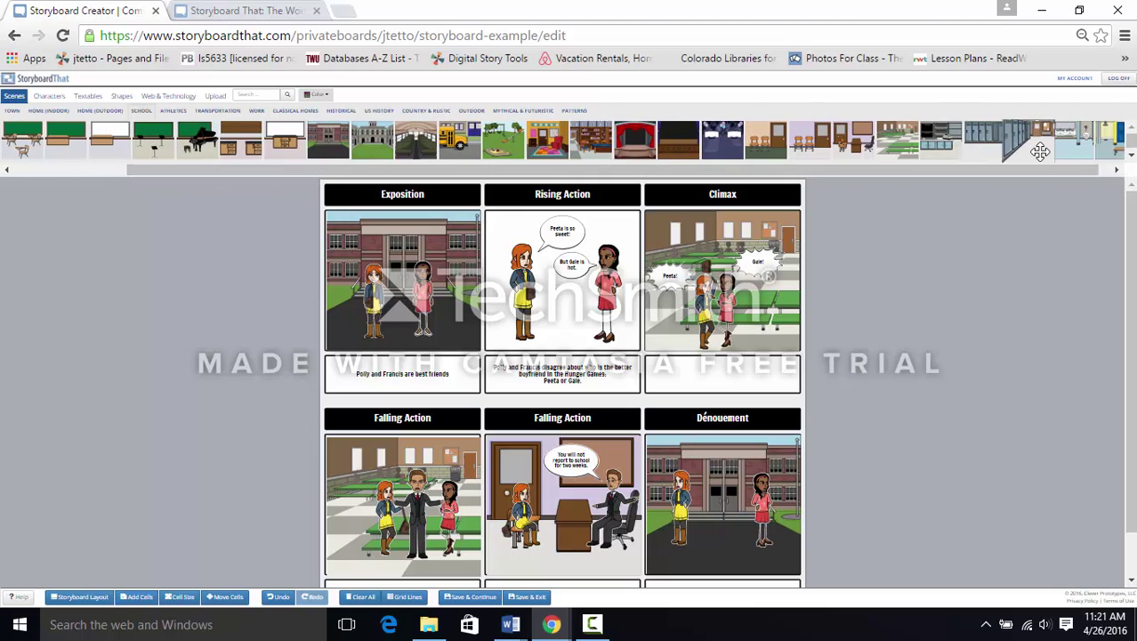
{"action": "left_click_drag", "start_coordinate": [1041, 152], "coordinate": [553, 300]}
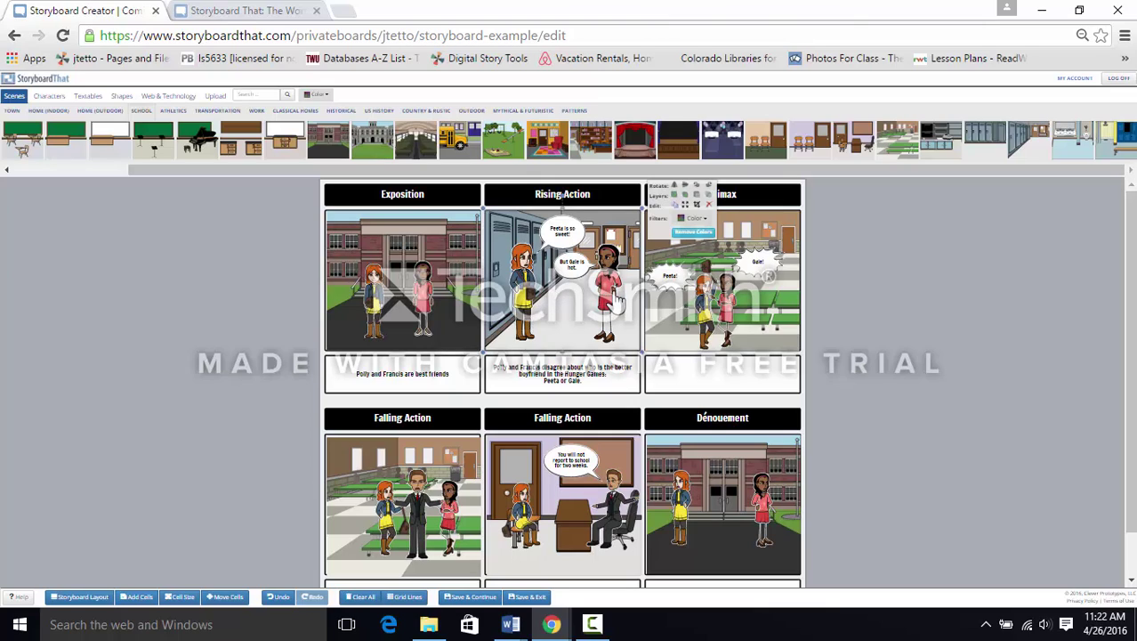
Caption the Climax cell 'Polly and Francis get into a terrible fight.', fixing the typo
{"action": "left_click", "coordinate": [784, 331]}
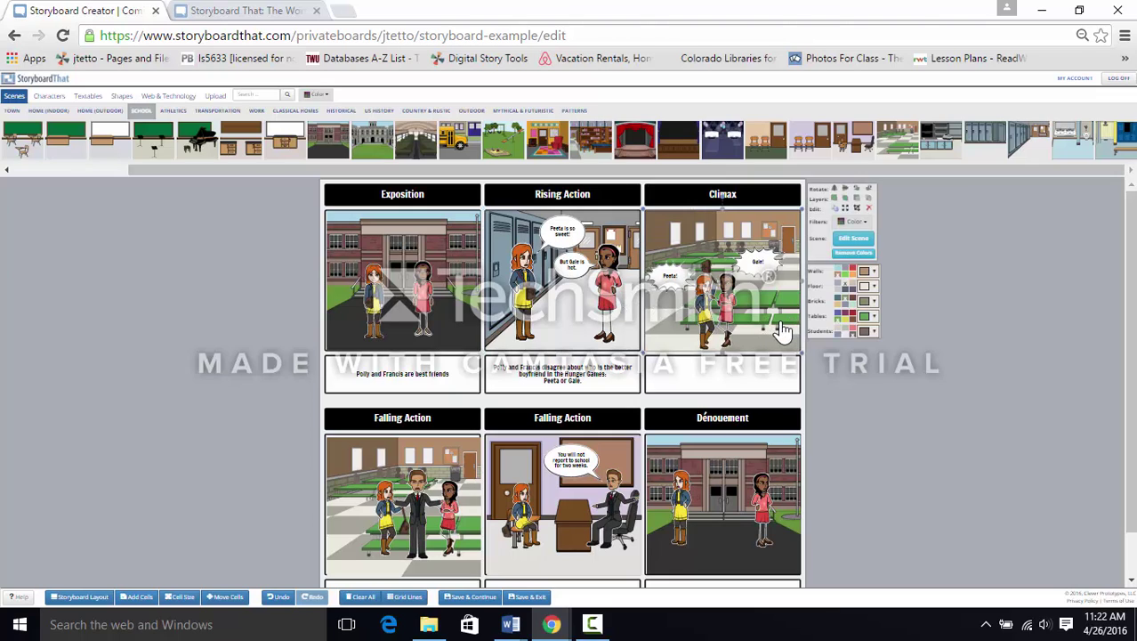
{"action": "left_click", "coordinate": [717, 380]}
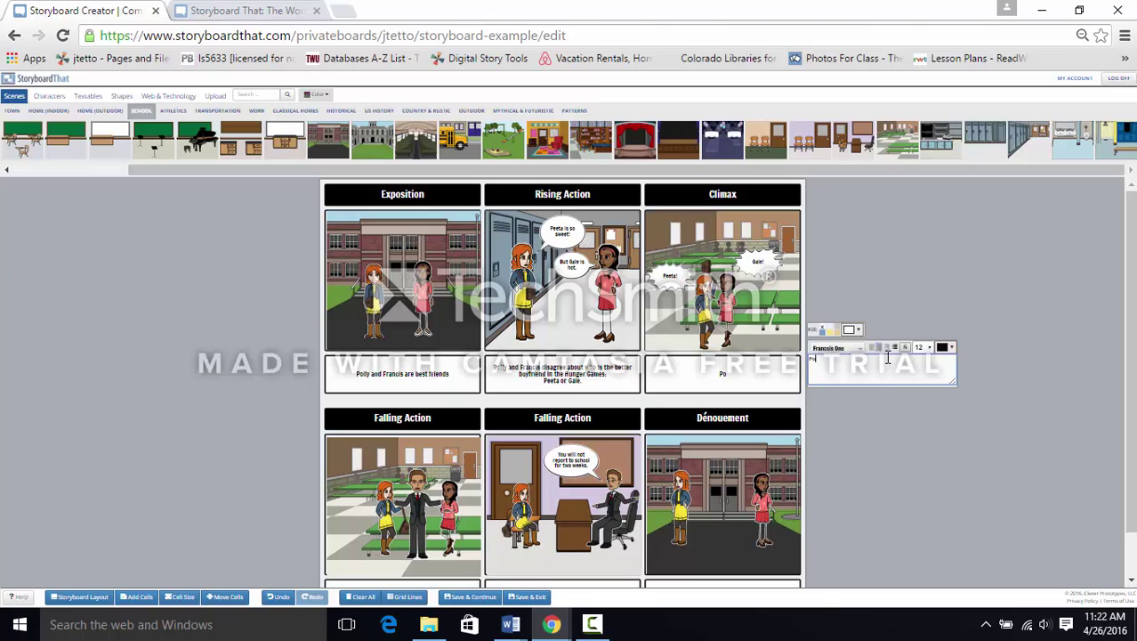
{"action": "type", "text": "adn"}
{"action": "key", "text": "BackSpace"}
{"action": "key", "text": "BackSpace"}
{"action": "type", "text": "d Francis get into a terrib"}
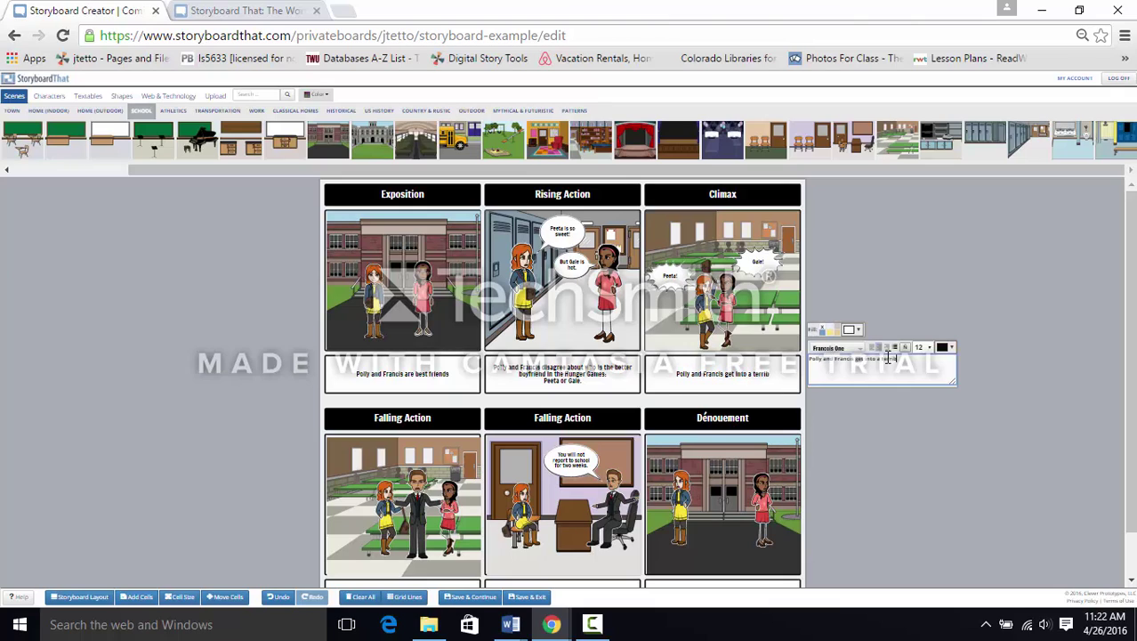
{"action": "type", "text": "le fight."}
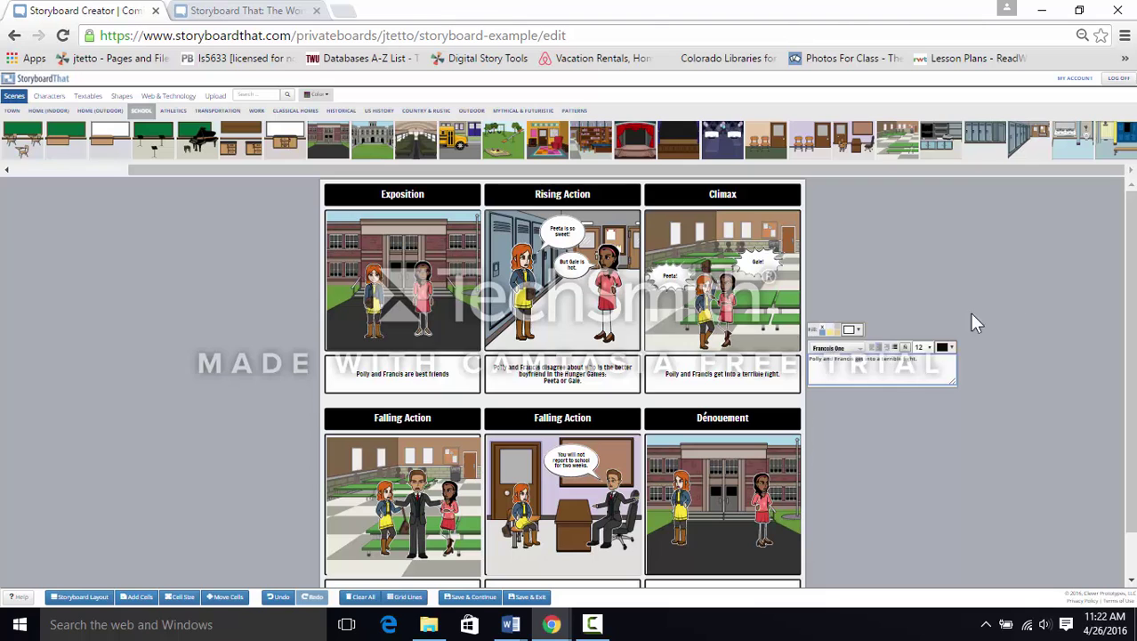
{"action": "left_click", "coordinate": [1021, 293]}
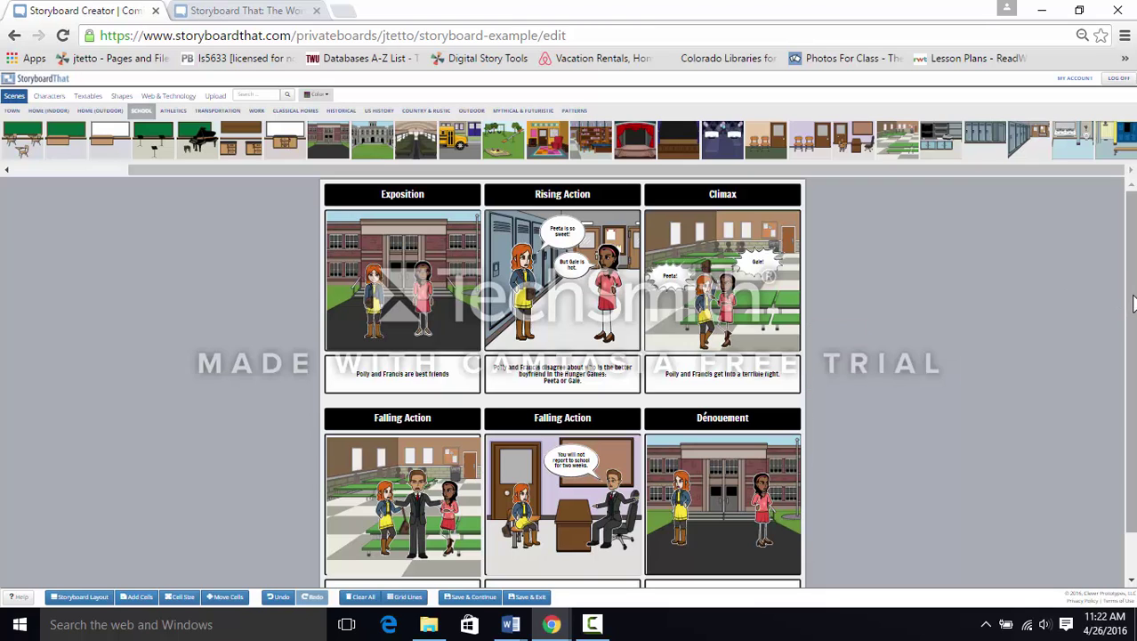
Add a comic burst bubble reading 'STOP IT RIGHT NOW!!!' to the Falling Action cell
{"action": "left_click_drag", "start_coordinate": [1133, 303], "coordinate": [1133, 350]}
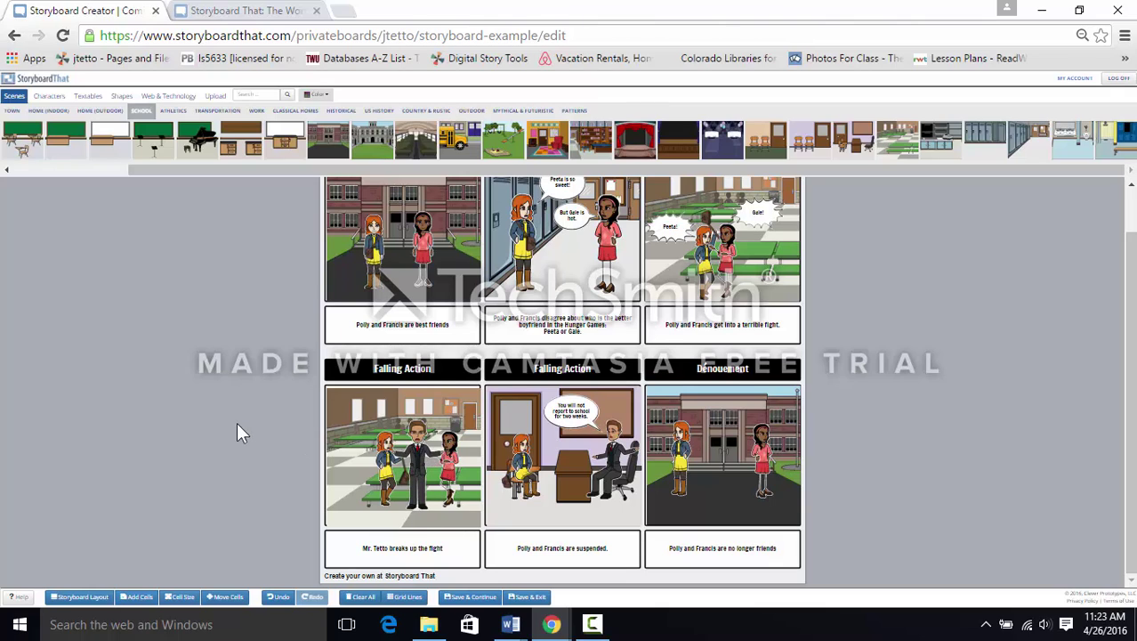
{"action": "left_click", "coordinate": [93, 100]}
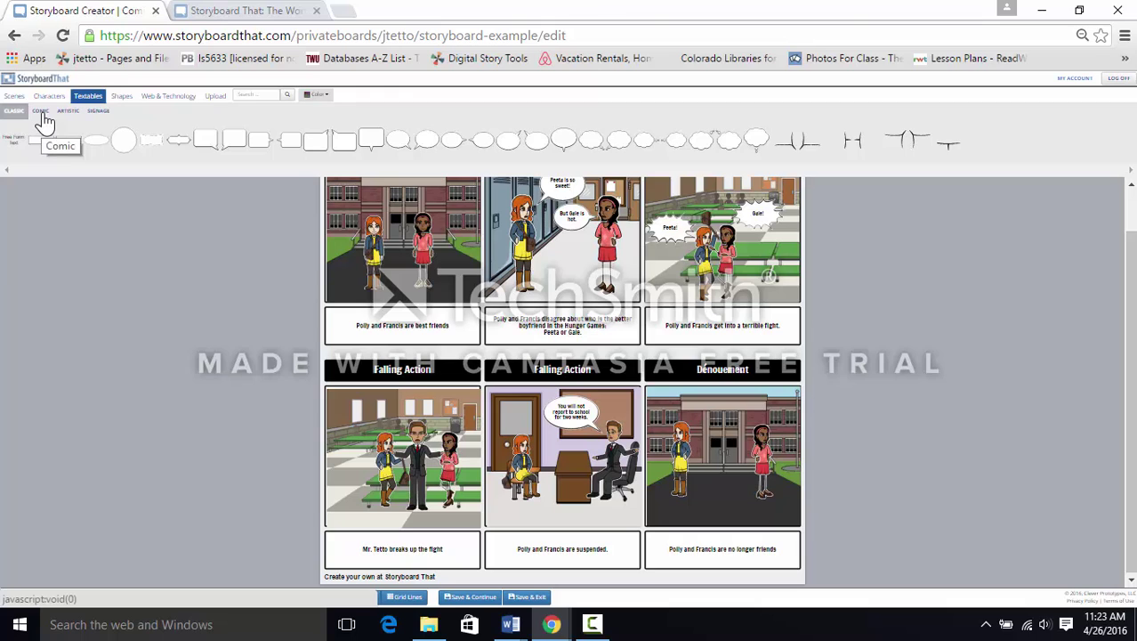
{"action": "left_click", "coordinate": [41, 112]}
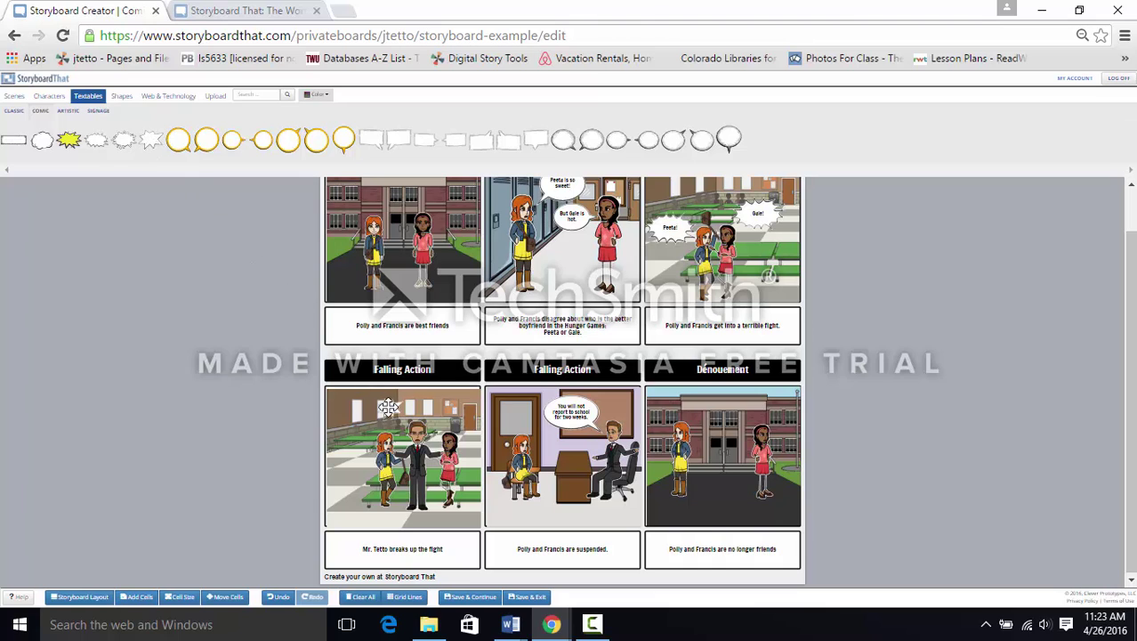
{"action": "left_click_drag", "start_coordinate": [387, 408], "coordinate": [392, 409]}
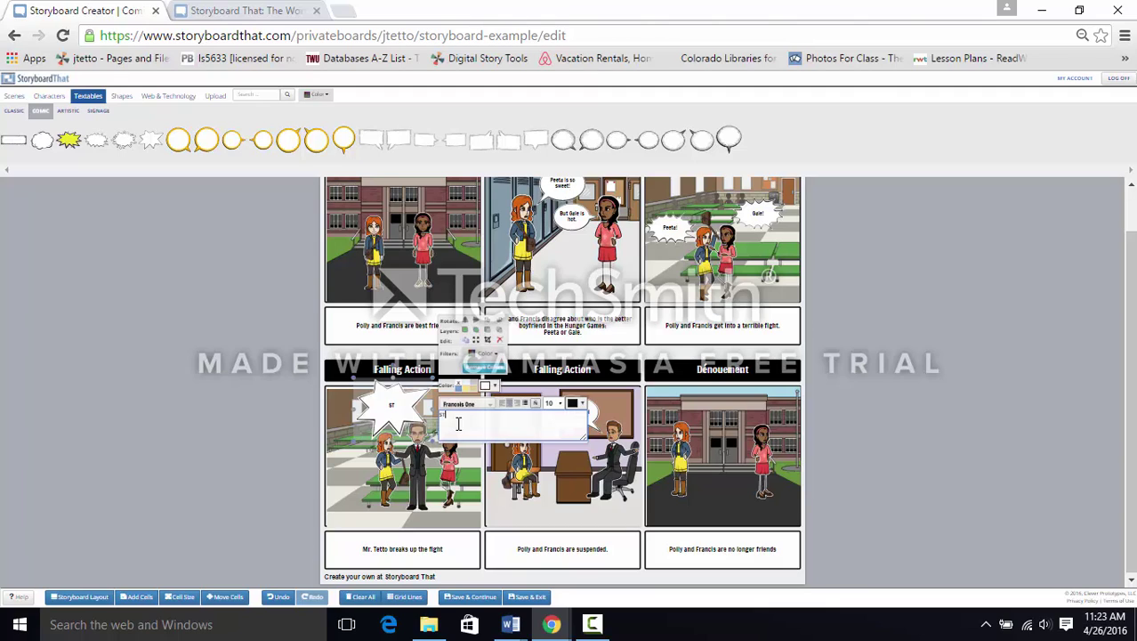
{"action": "type", "text": "RIGHT NOW !!!"}
Set the burst caption's font to Coustard at size 12
{"action": "left_click", "coordinate": [490, 405]}
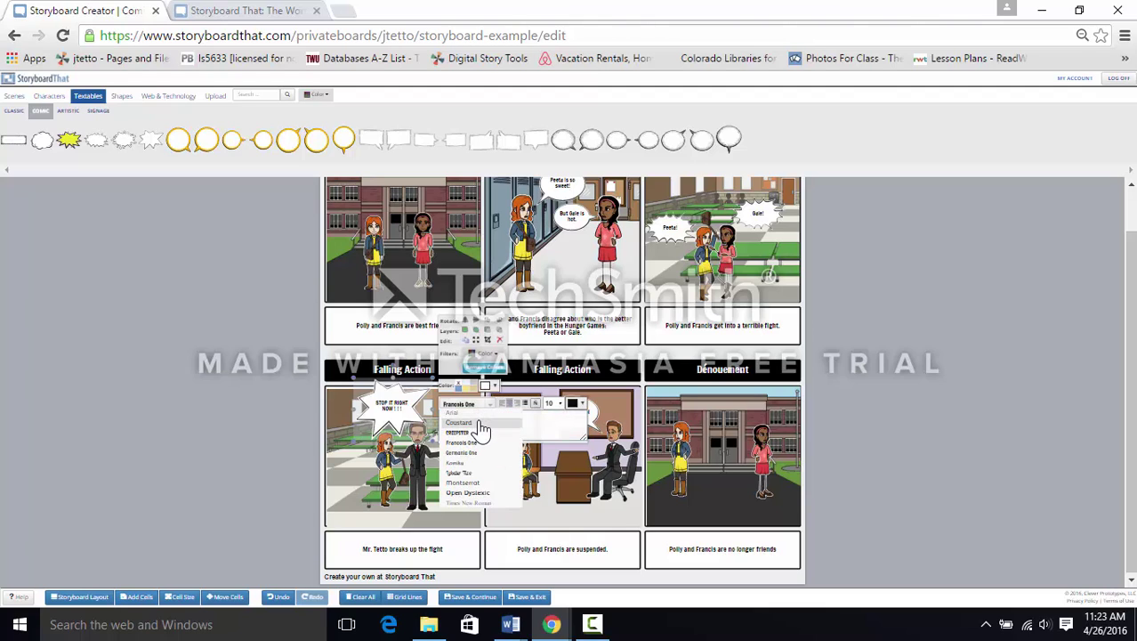
{"action": "left_click", "coordinate": [482, 423]}
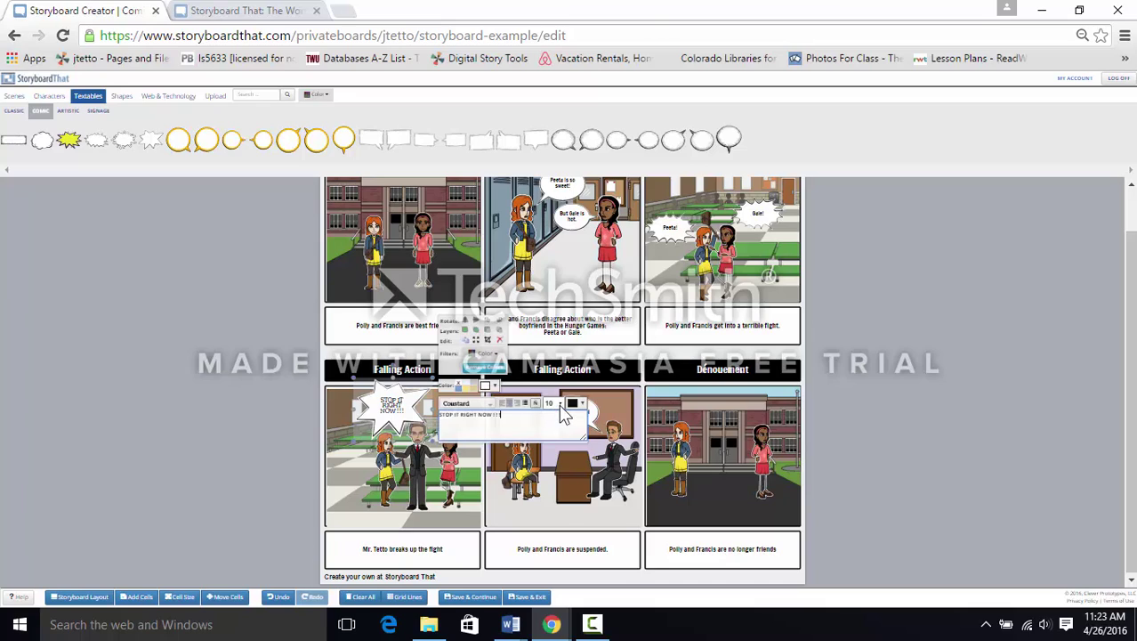
{"action": "left_click", "coordinate": [555, 405]}
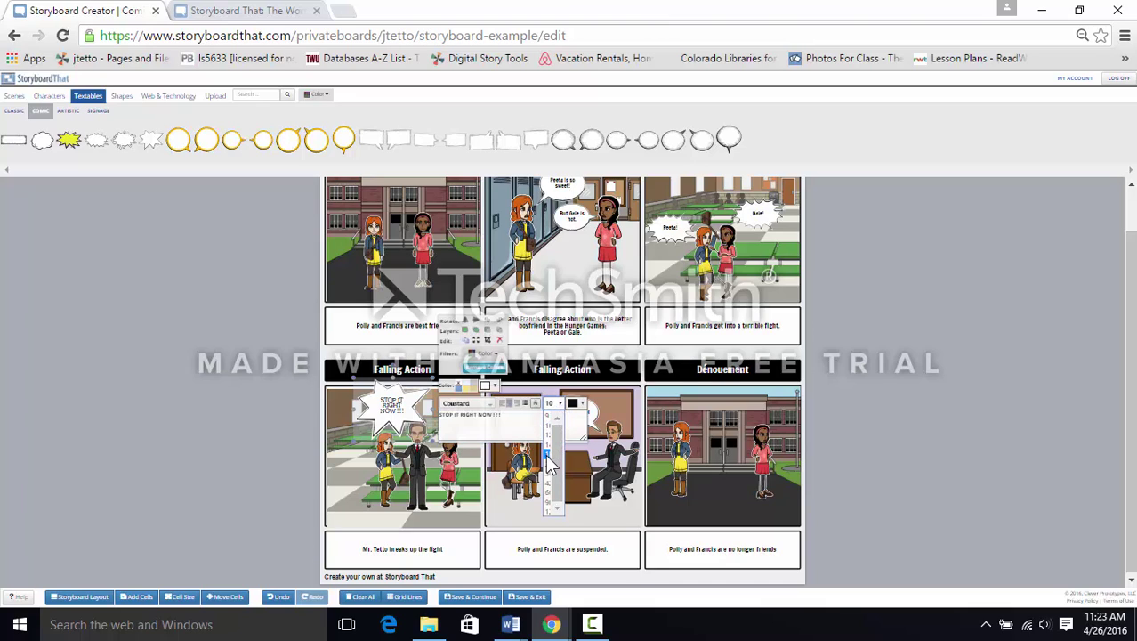
{"action": "left_click", "coordinate": [549, 463]}
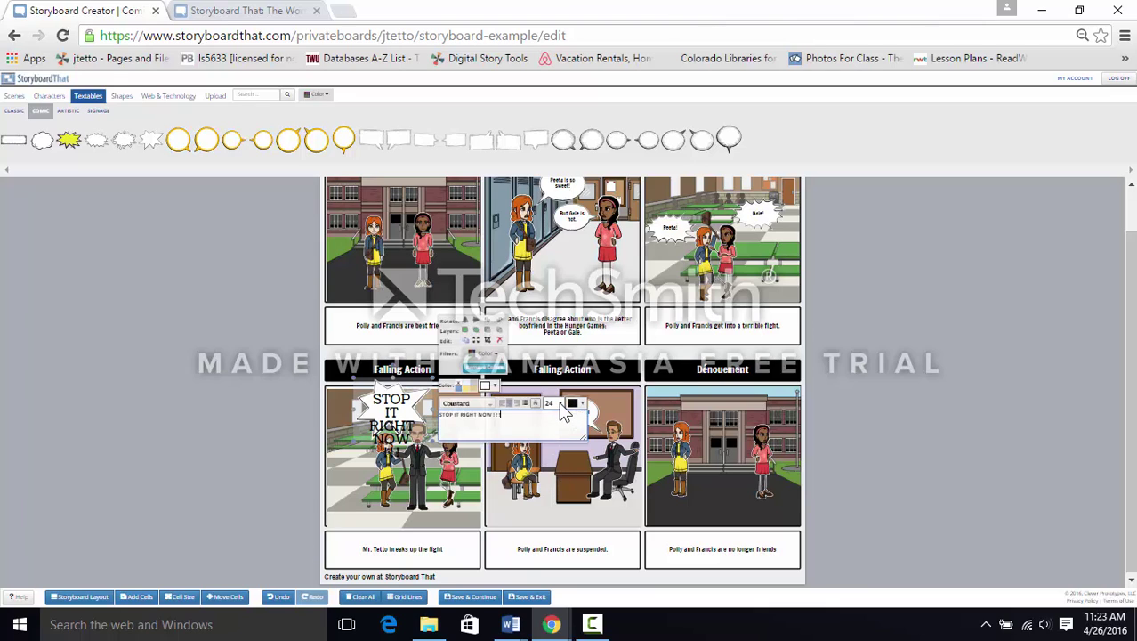
{"action": "left_click", "coordinate": [561, 406]}
{"action": "left_click", "coordinate": [549, 439]}
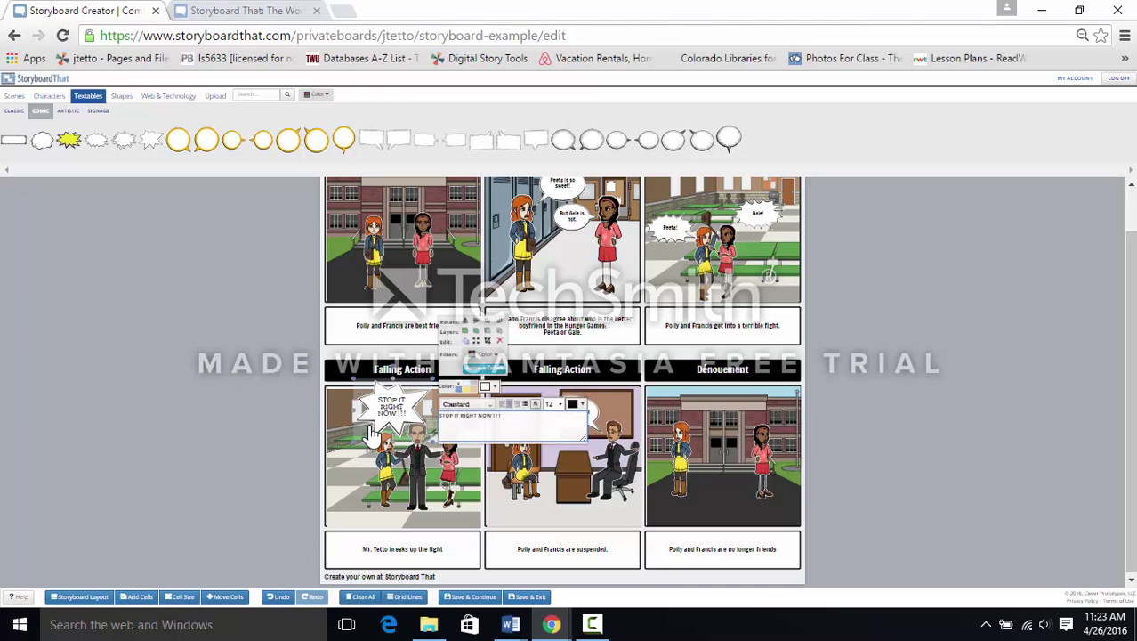
{"action": "left_click", "coordinate": [338, 440]}
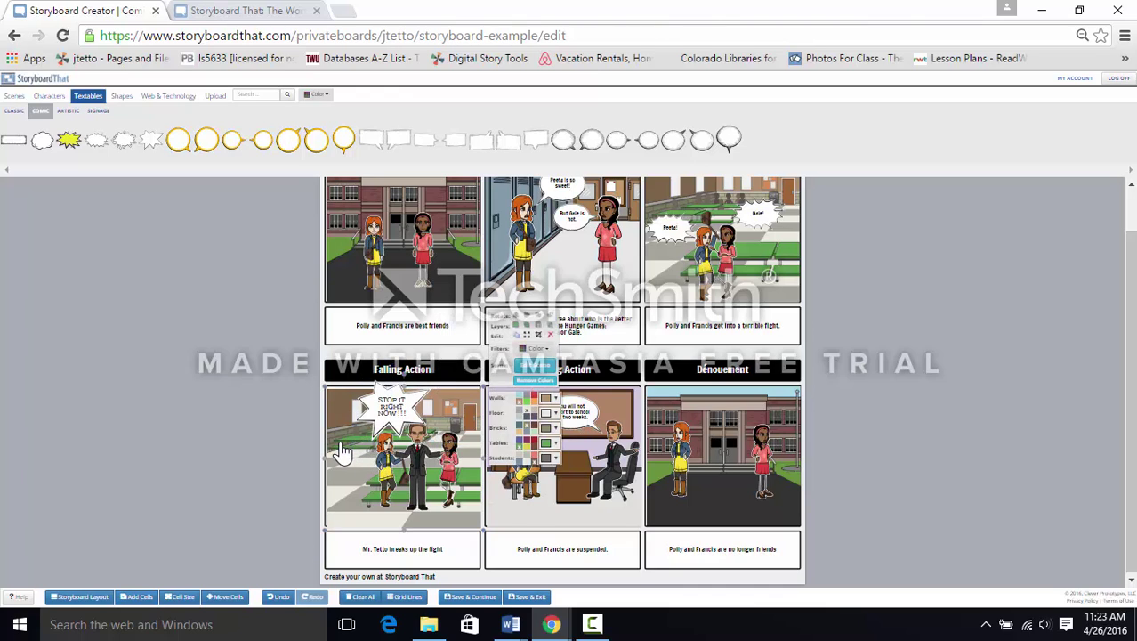
Shrink the burst bubble slightly and nudge it up and left
{"action": "left_click", "coordinate": [389, 414]}
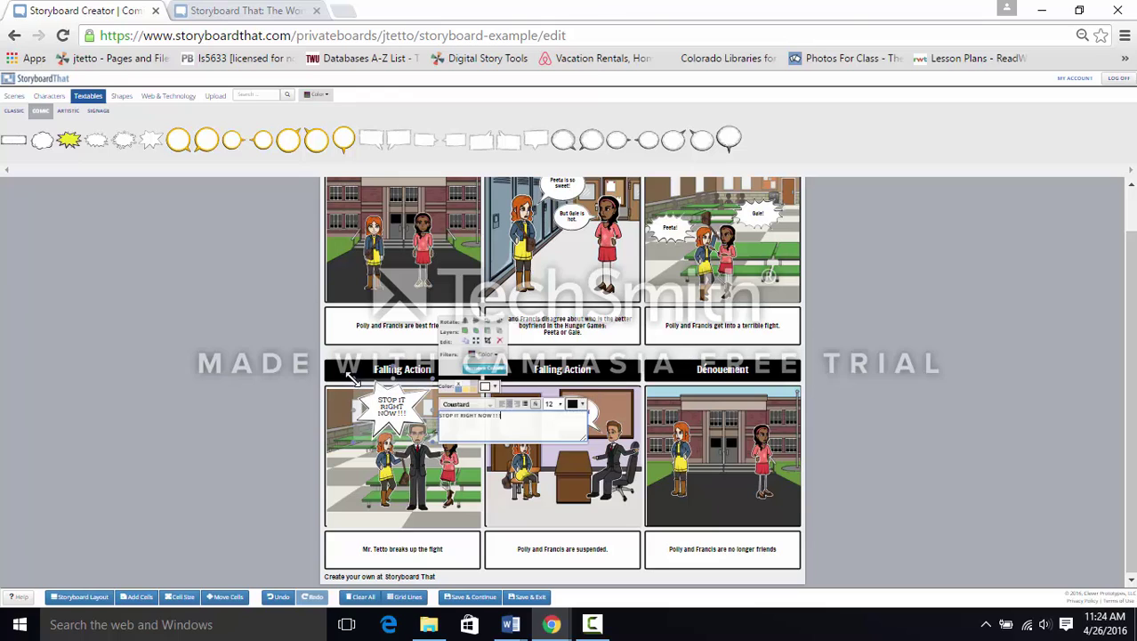
{"action": "mouse_move", "coordinate": [352, 380]}
{"action": "left_mouse_down"}
{"action": "mouse_move", "coordinate": [369, 402]}
{"action": "mouse_move", "coordinate": [398, 411]}
{"action": "mouse_move", "coordinate": [349, 414]}
{"action": "mouse_move", "coordinate": [353, 399]}
{"action": "left_mouse_up"}
{"action": "left_click", "coordinate": [383, 411]}
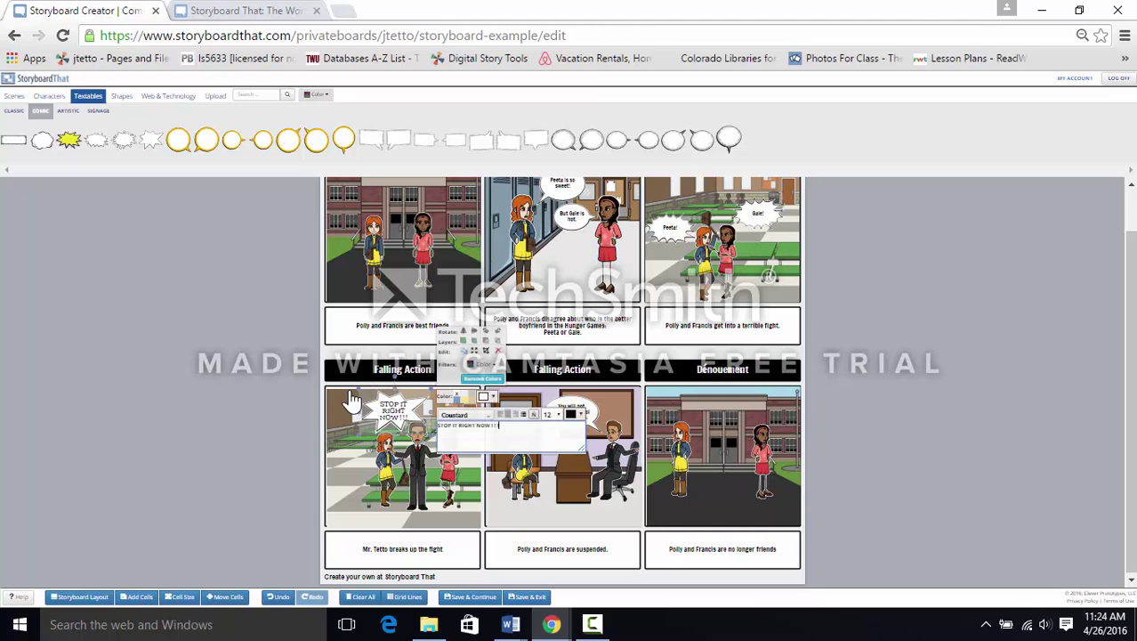
Copy the girl in pink from Denouement into the middle Falling Action suspension cell
{"action": "left_click", "coordinate": [549, 525]}
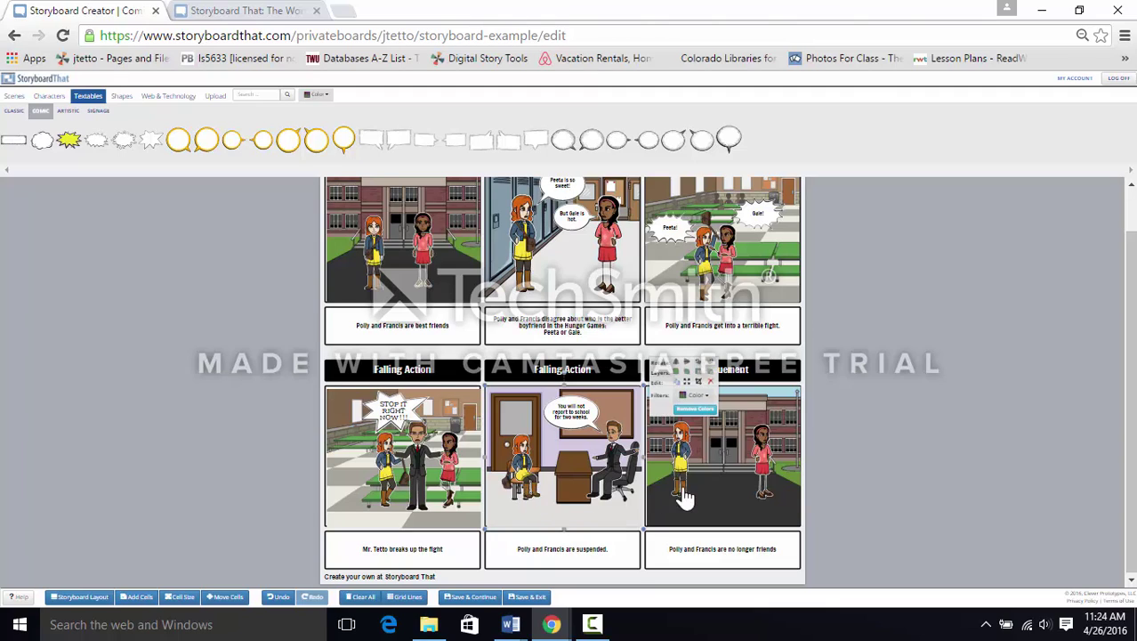
{"action": "left_click", "coordinate": [765, 465]}
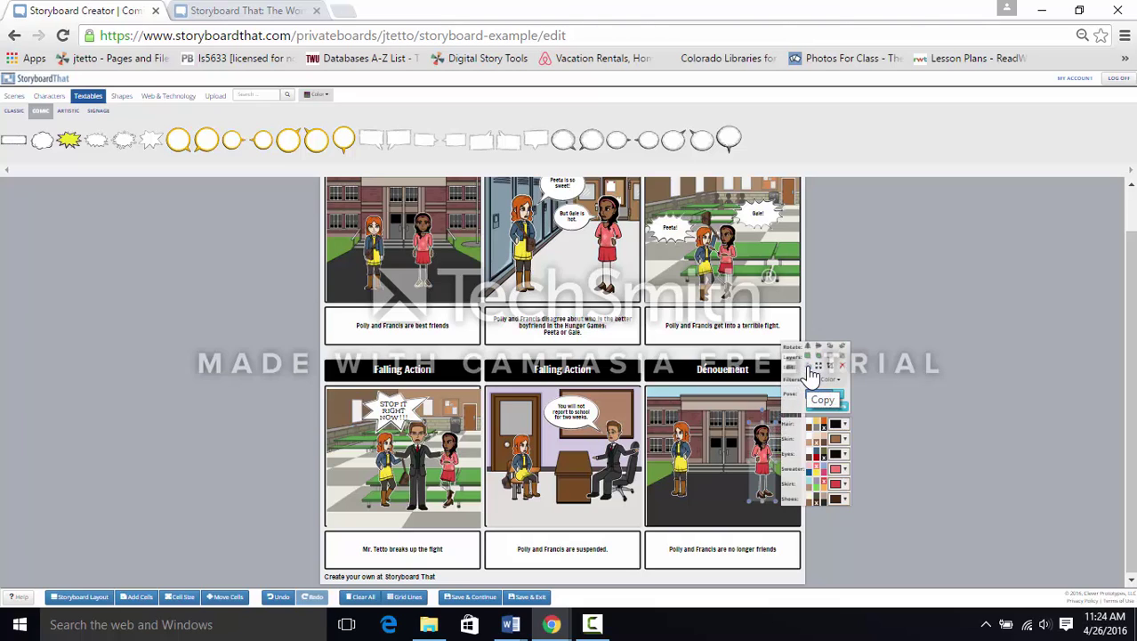
{"action": "left_click", "coordinate": [809, 368]}
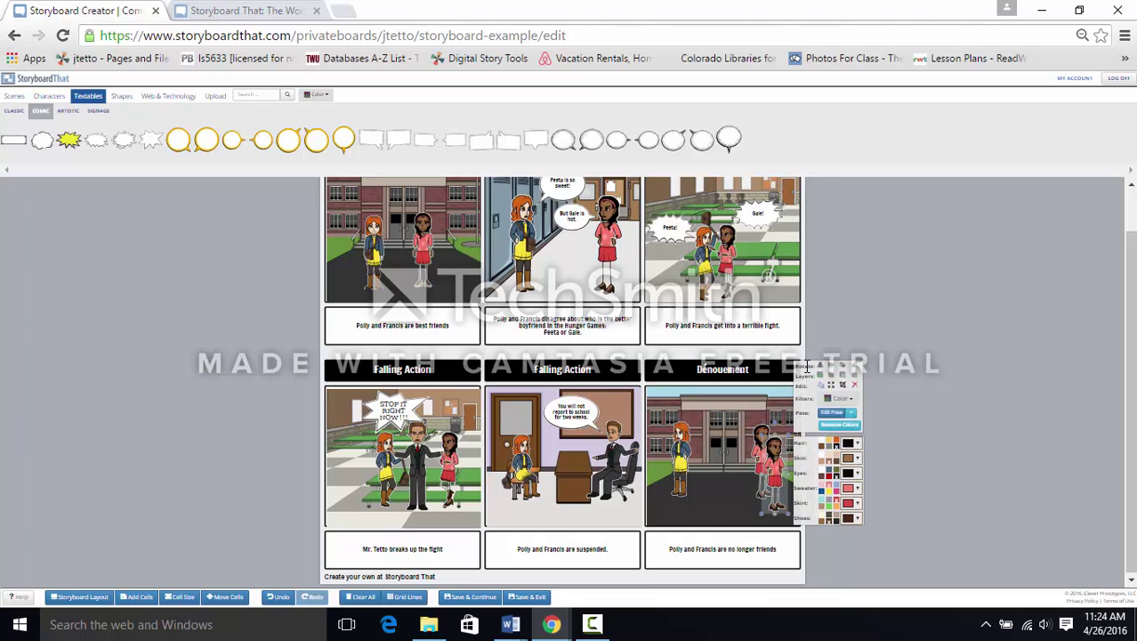
{"action": "left_click_drag", "start_coordinate": [774, 472], "coordinate": [541, 456]}
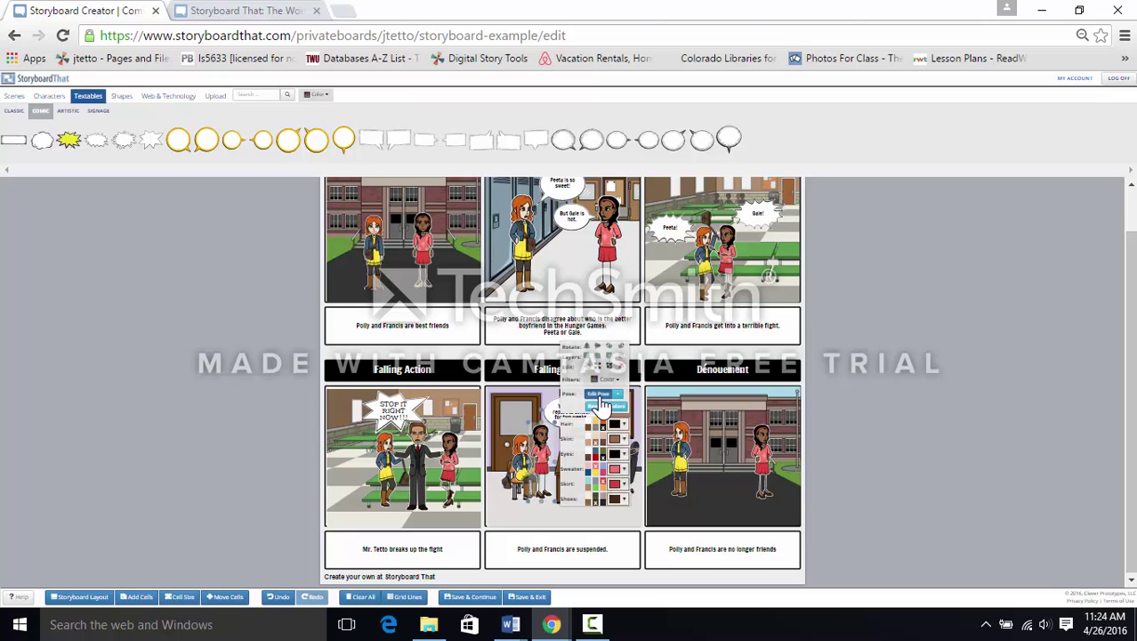
Give the copied girl a sitting leg pose and a new facial expression
{"action": "left_click", "coordinate": [603, 405]}
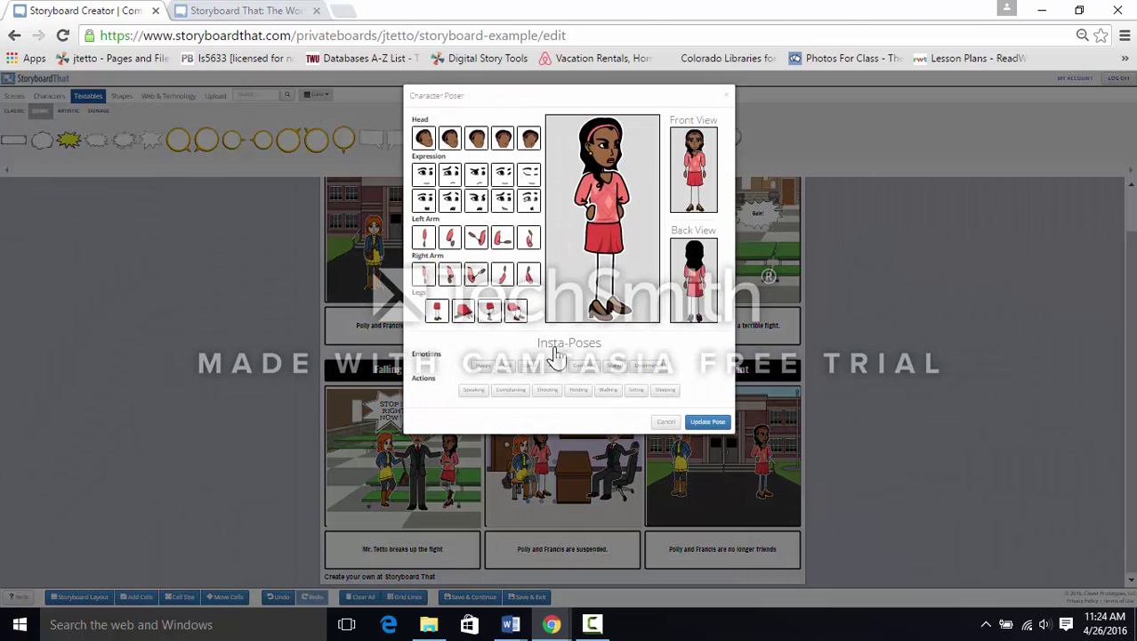
{"action": "left_click", "coordinate": [518, 313]}
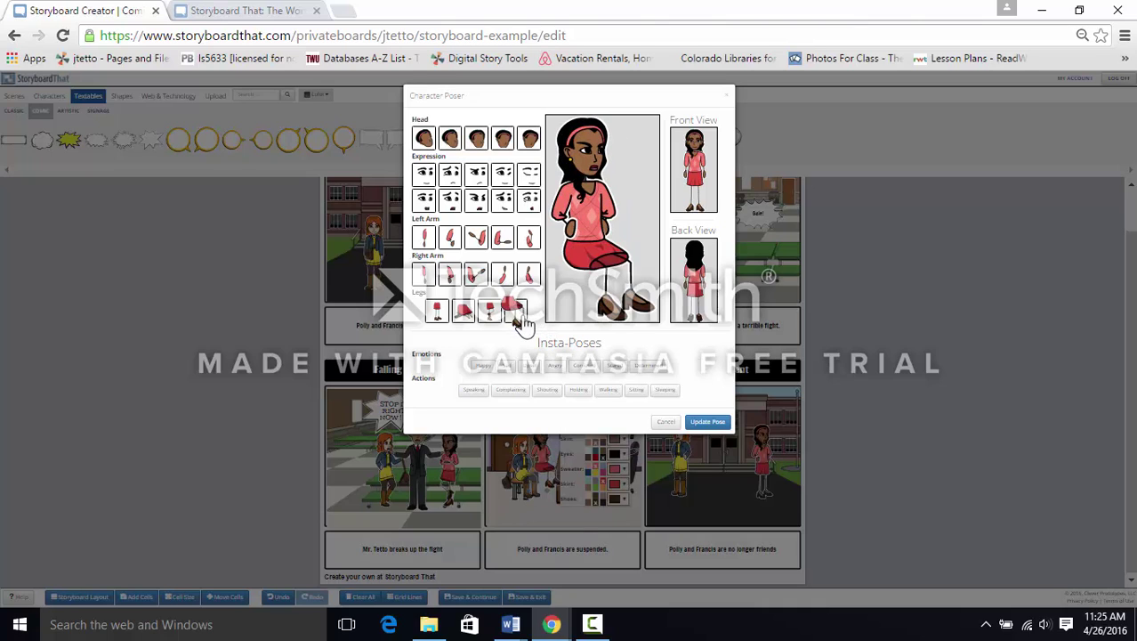
{"action": "left_click", "coordinate": [529, 183]}
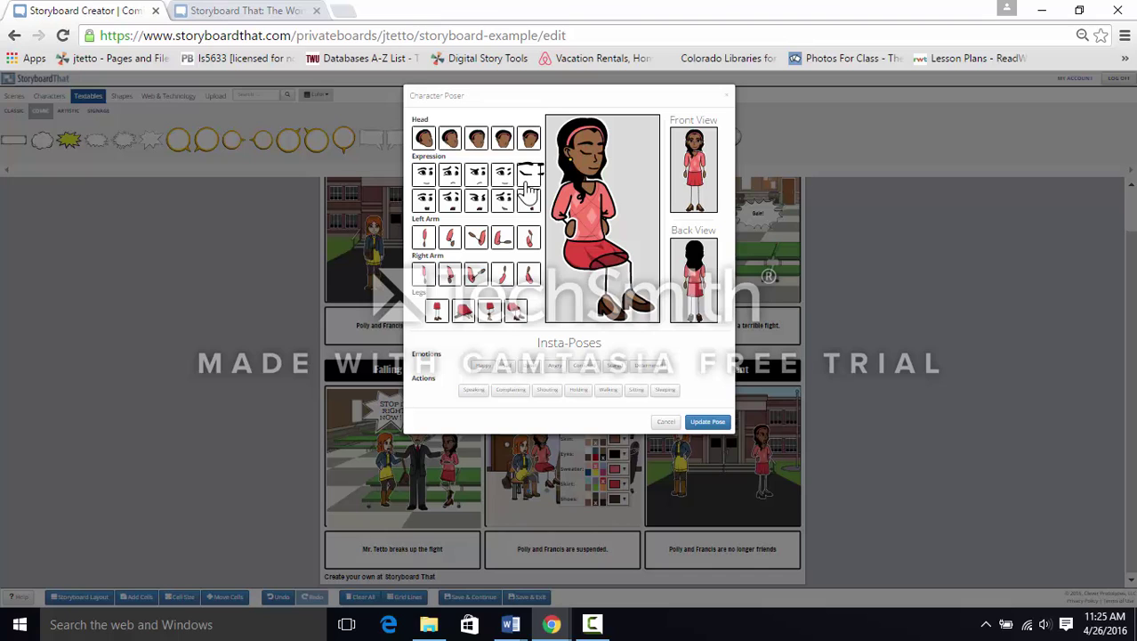
{"action": "left_click", "coordinate": [477, 201]}
{"action": "left_click", "coordinate": [716, 426]}
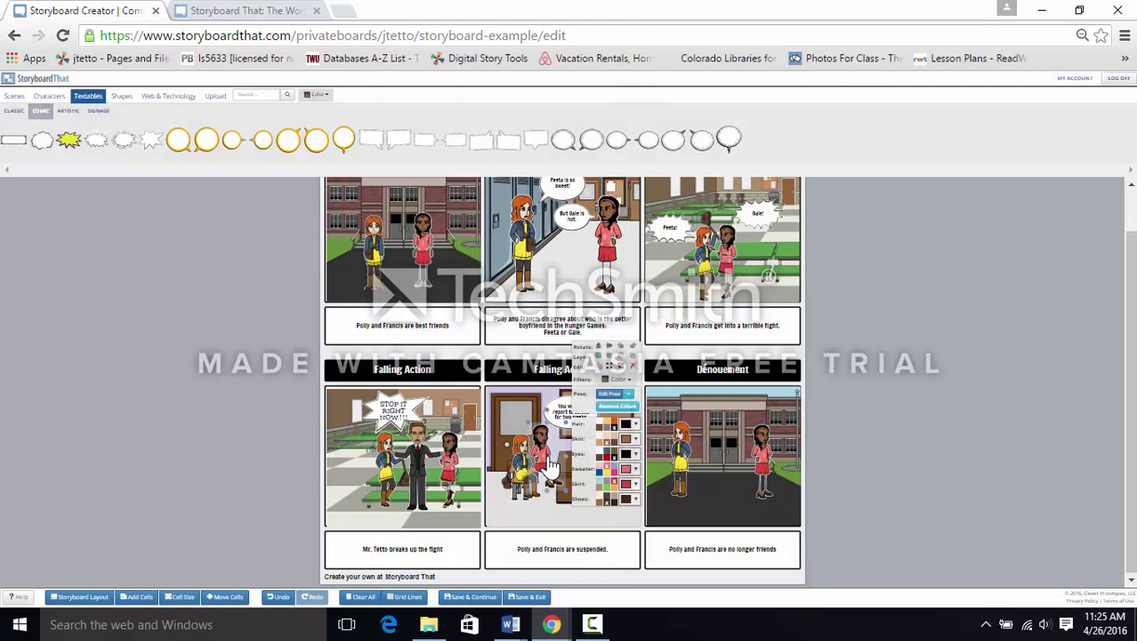
Reselect the seated girl and review the suspension panel's caption and characters
{"action": "left_click", "coordinate": [539, 465]}
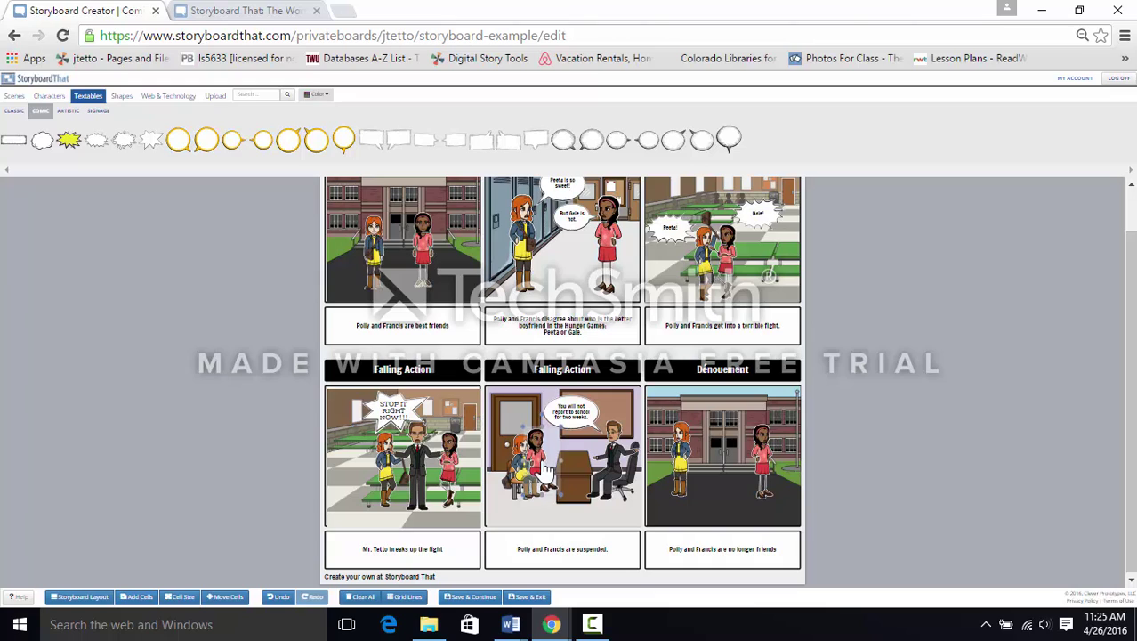
{"action": "left_click", "coordinate": [545, 472]}
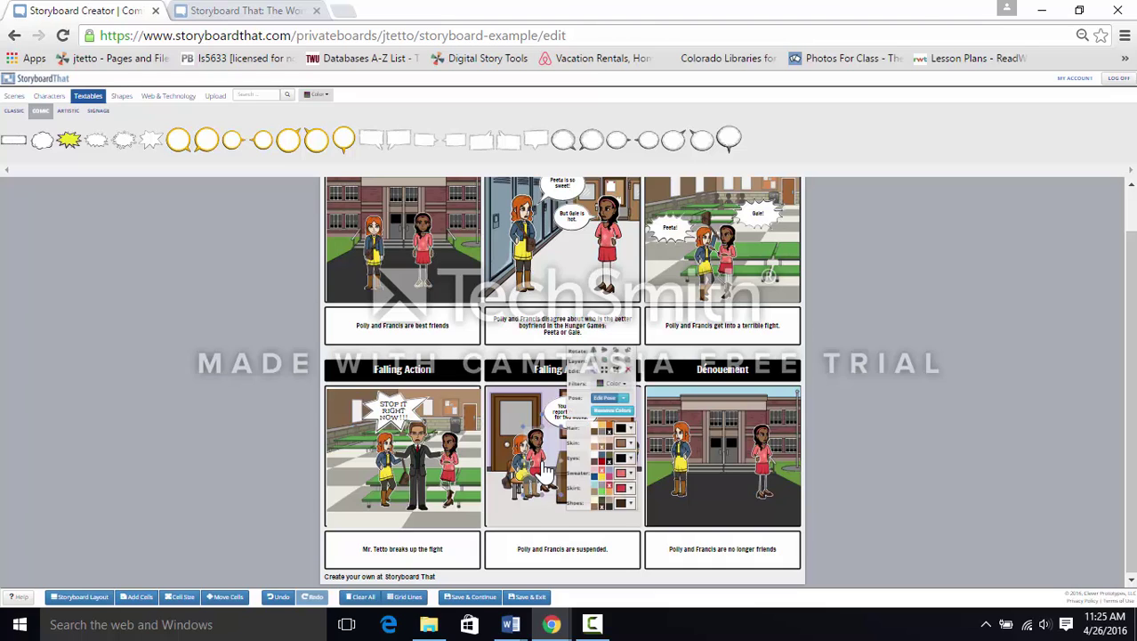
{"action": "left_click", "coordinate": [536, 551]}
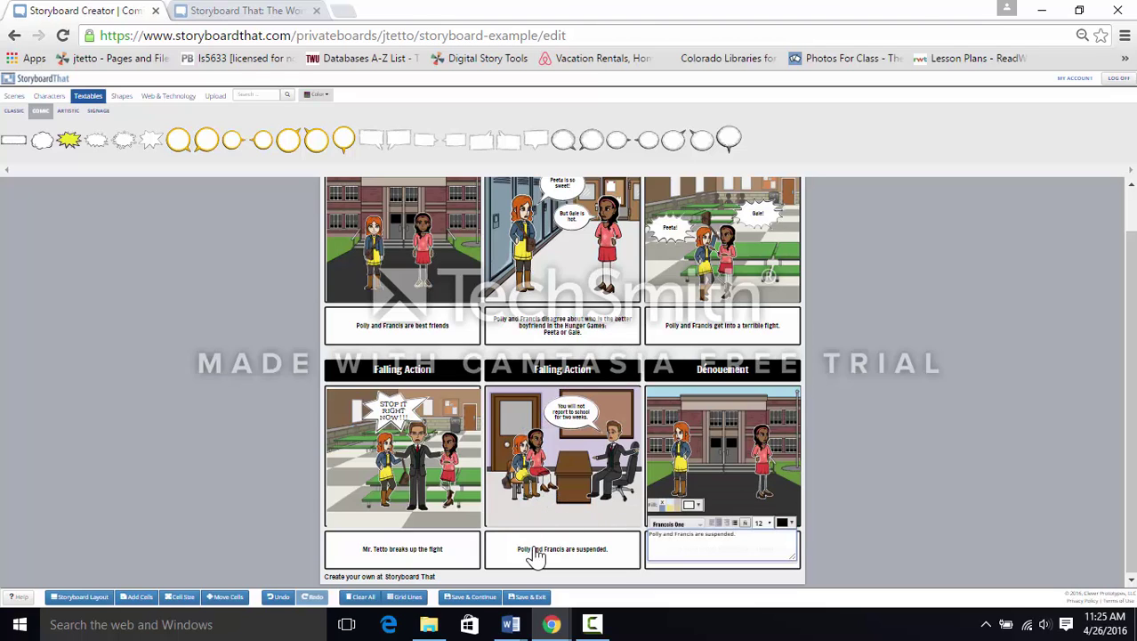
{"action": "left_click", "coordinate": [525, 492]}
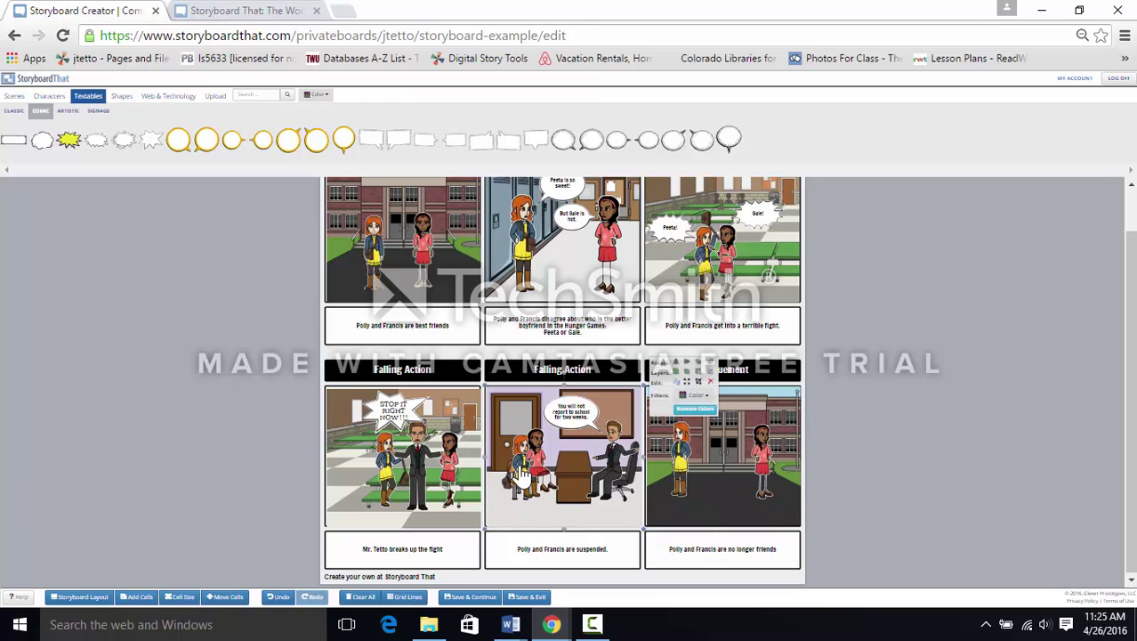
{"action": "left_click", "coordinate": [523, 476]}
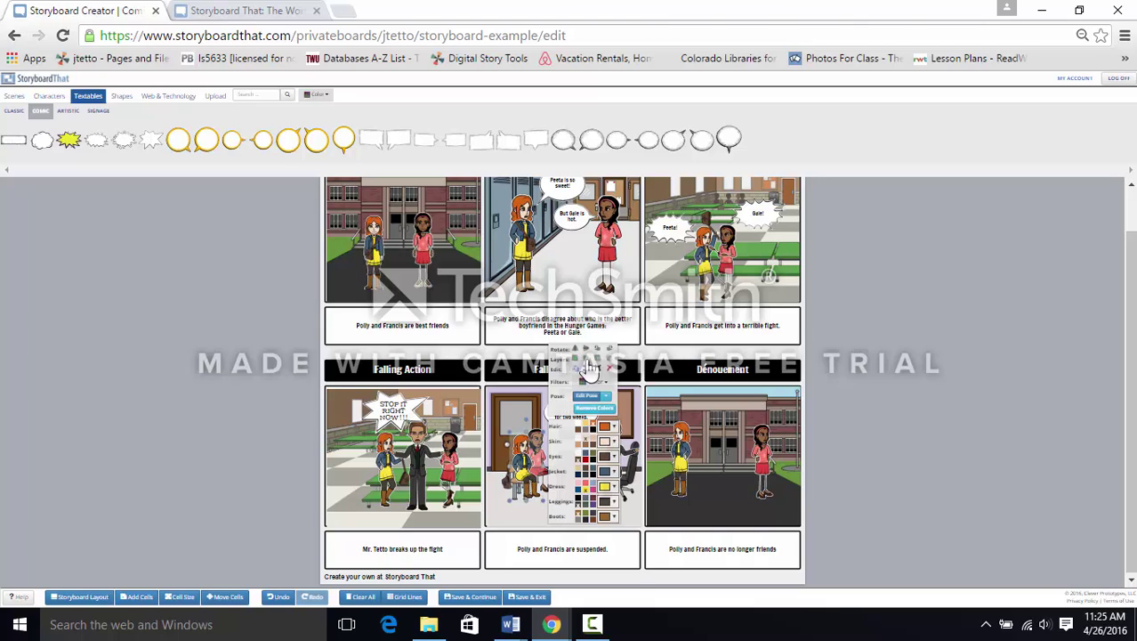
{"action": "left_click", "coordinate": [812, 503]}
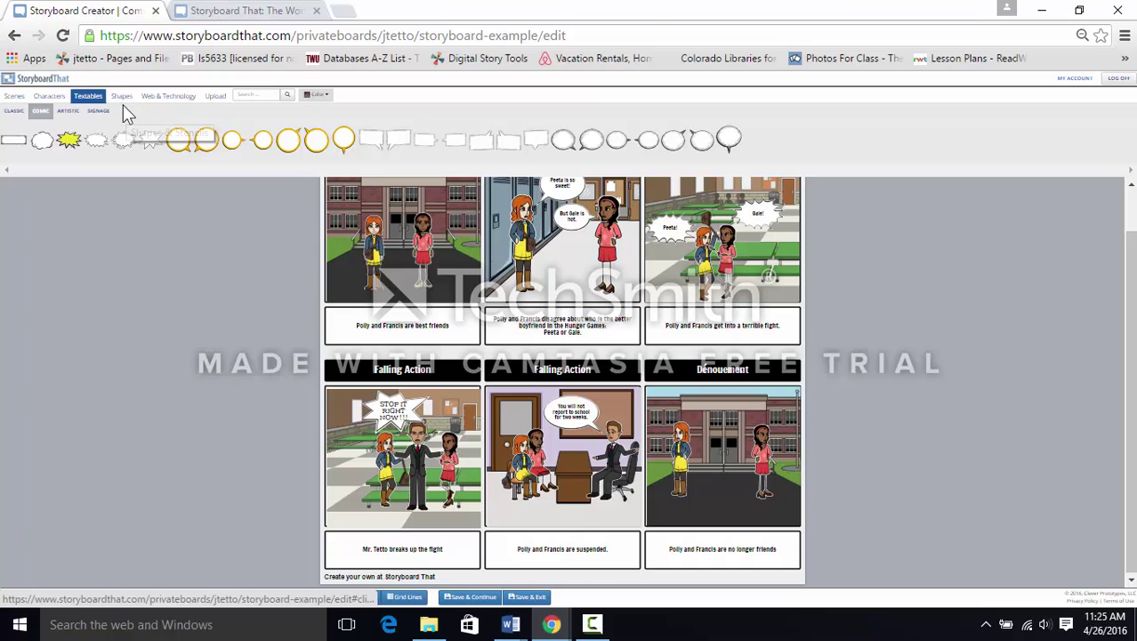
Add a bag from Characters > Props to the red-haired girl in the Denouement cell
{"action": "left_click", "coordinate": [54, 97]}
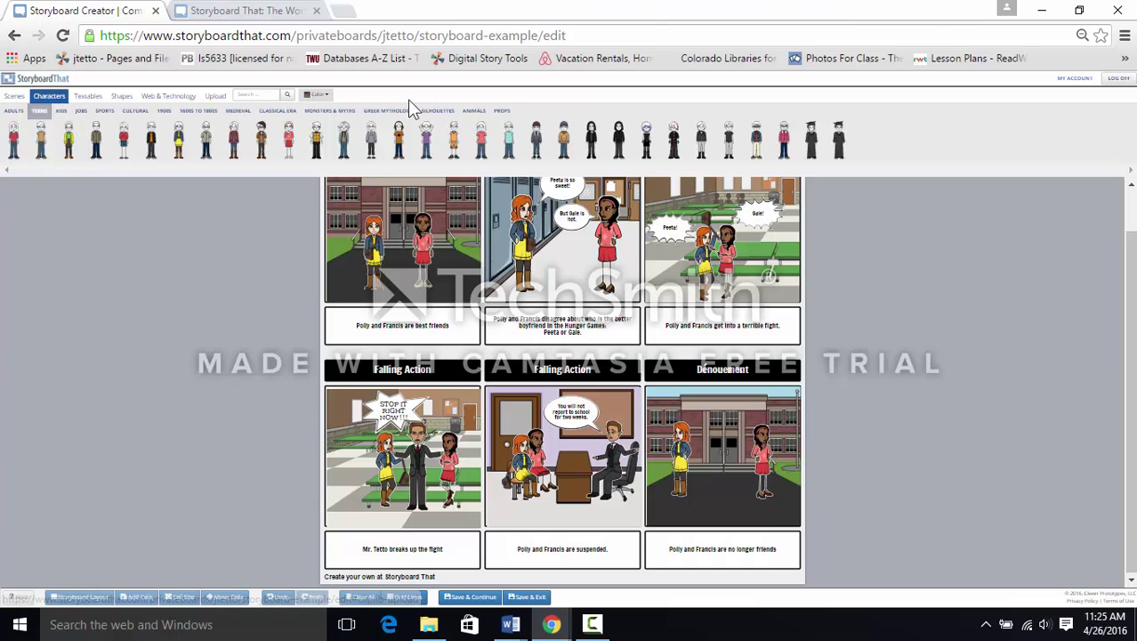
{"action": "left_click", "coordinate": [502, 111]}
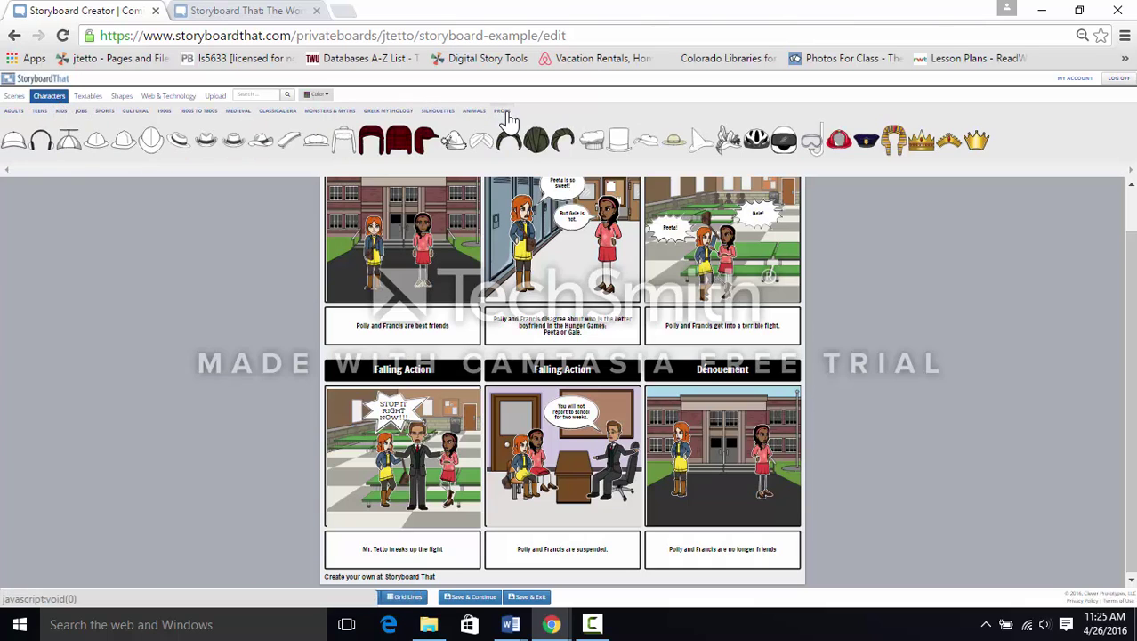
{"action": "left_click_drag", "start_coordinate": [357, 172], "coordinate": [841, 144]}
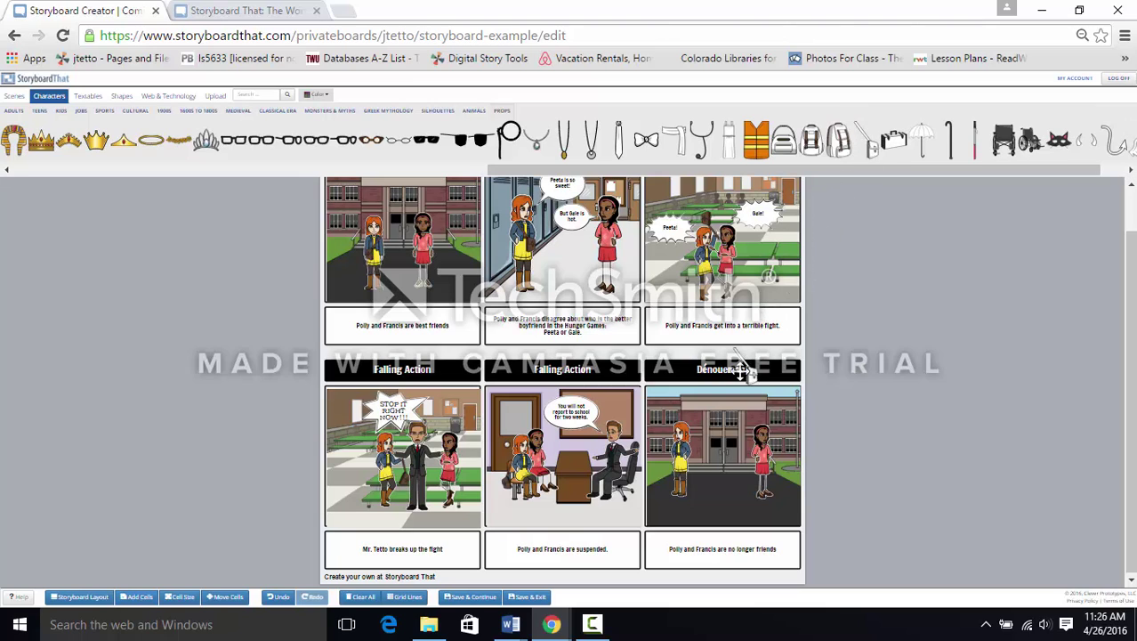
{"action": "left_click", "coordinate": [685, 458]}
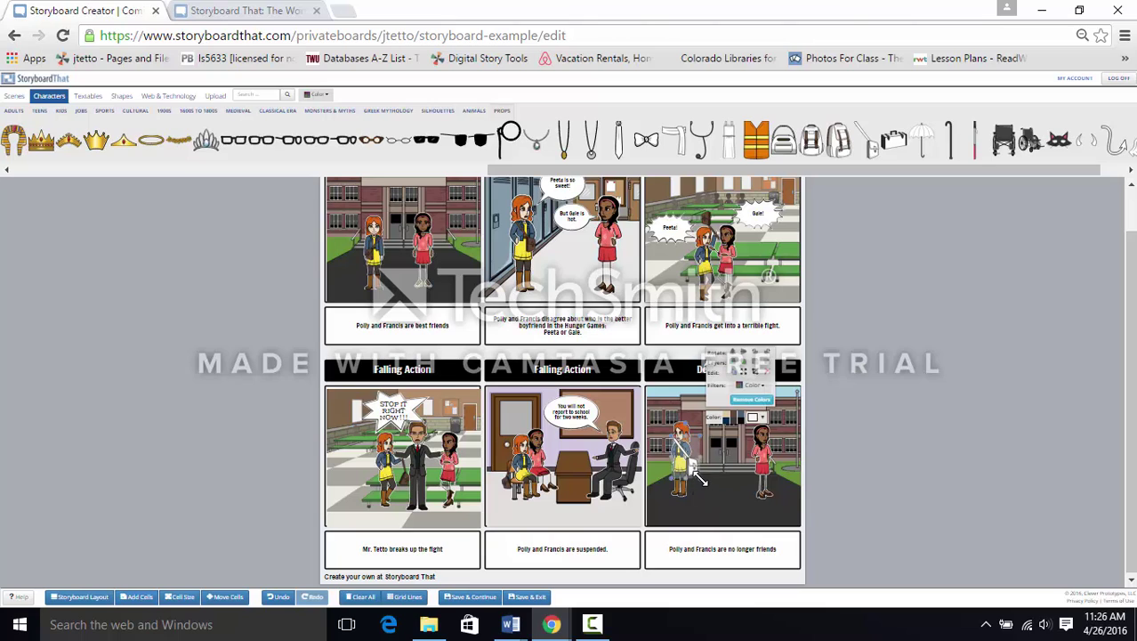
{"action": "left_click", "coordinate": [699, 484]}
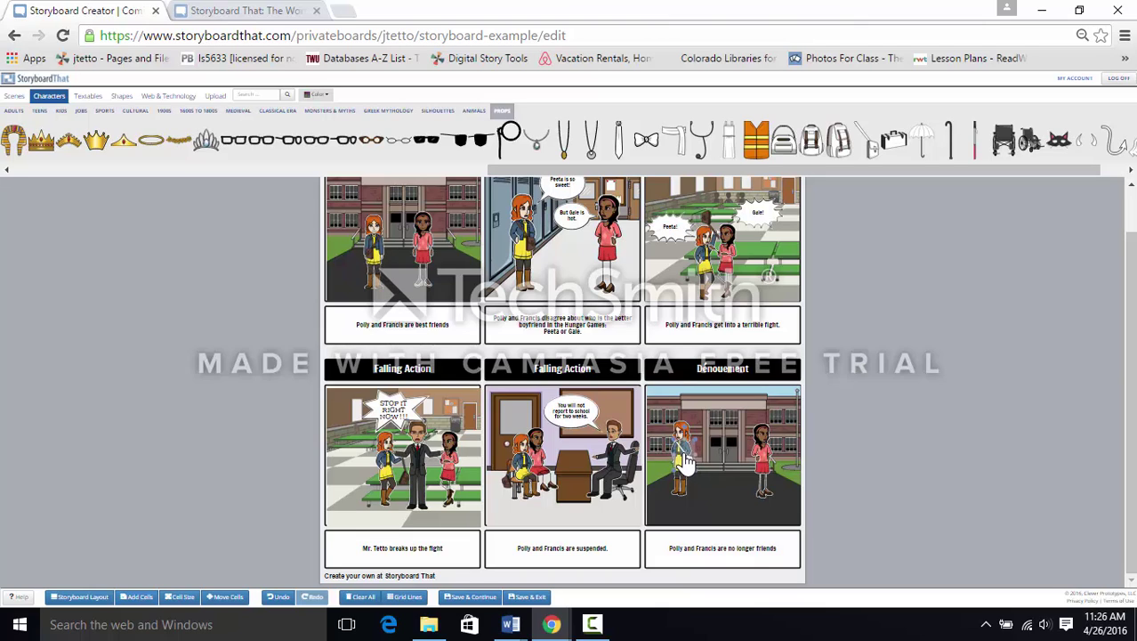
{"action": "left_click", "coordinate": [685, 462]}
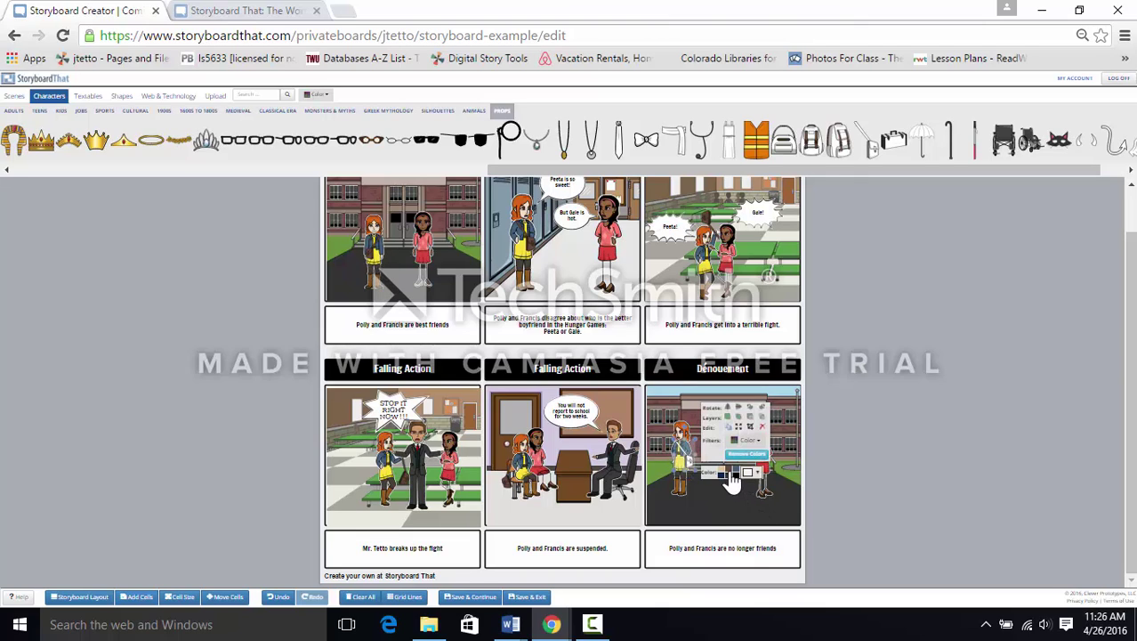
{"action": "left_click", "coordinate": [879, 491]}
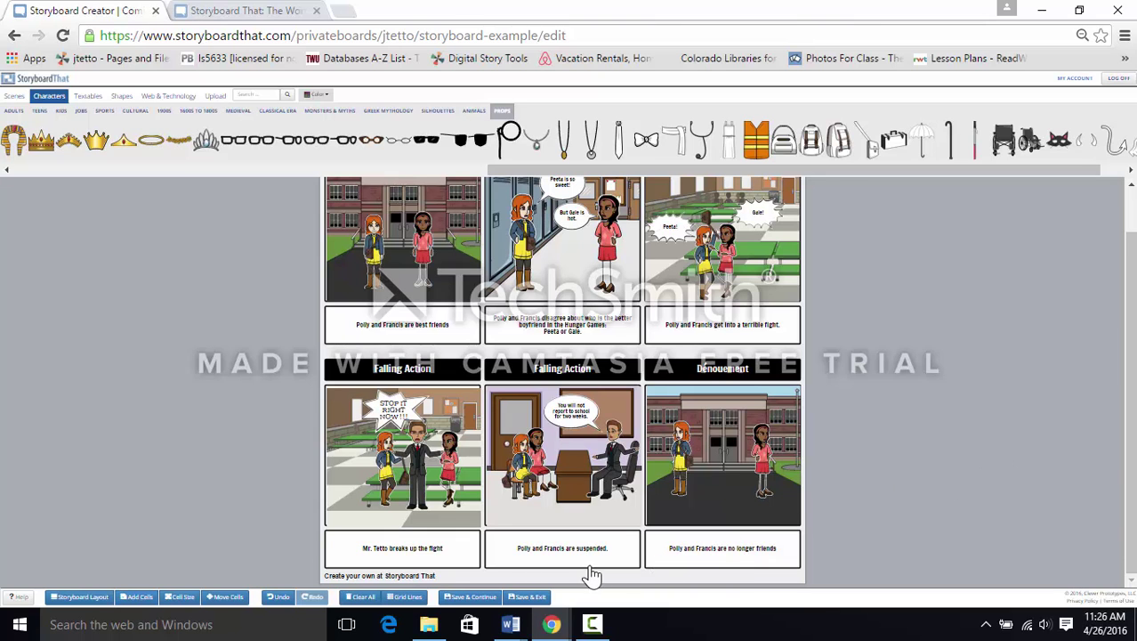
Save the Narrative Diagram storyboard with Save & Exit
{"action": "left_click", "coordinate": [525, 599]}
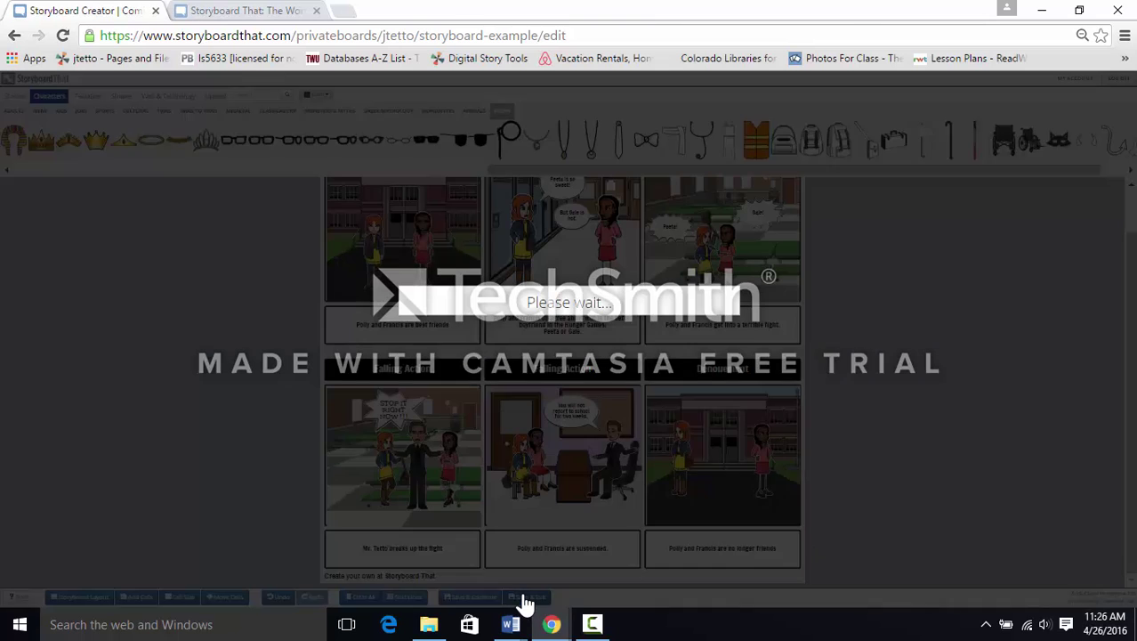